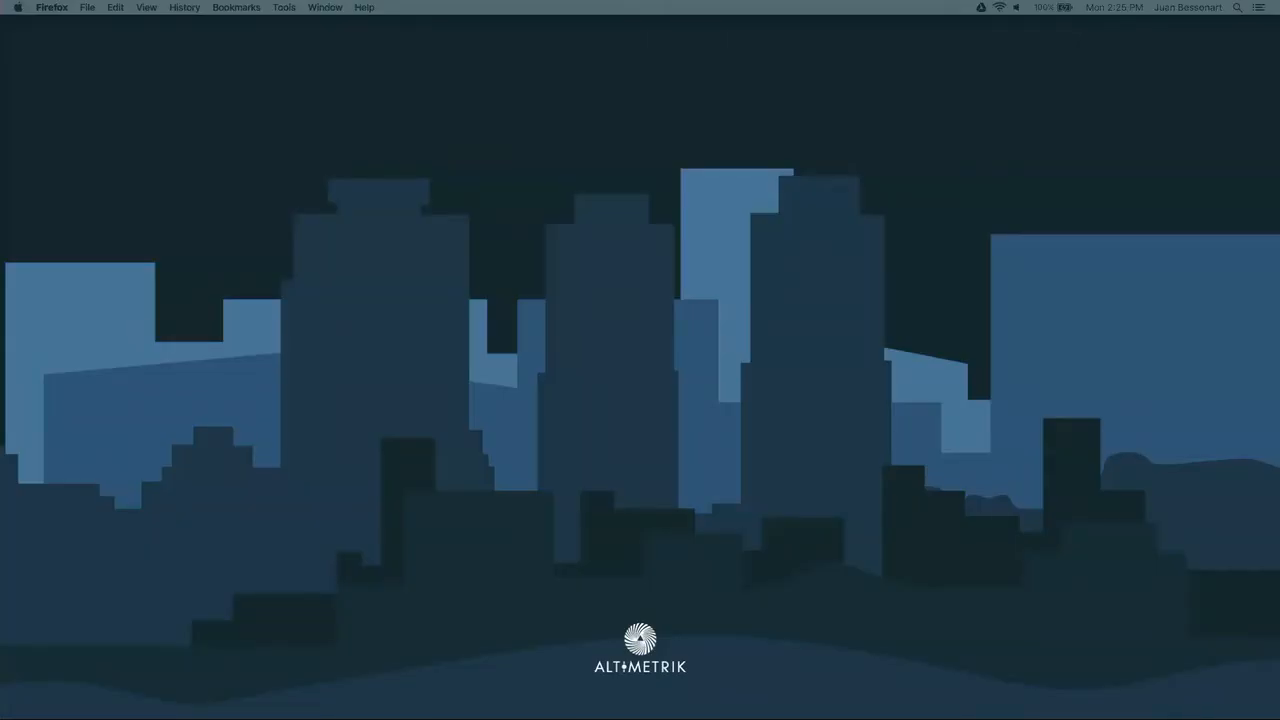
Show the Salesforce login page in full screen and log in with the saved username.
{"action": "left_click_drag", "start_coordinate": [1279, 28], "coordinate": [519, 63]}
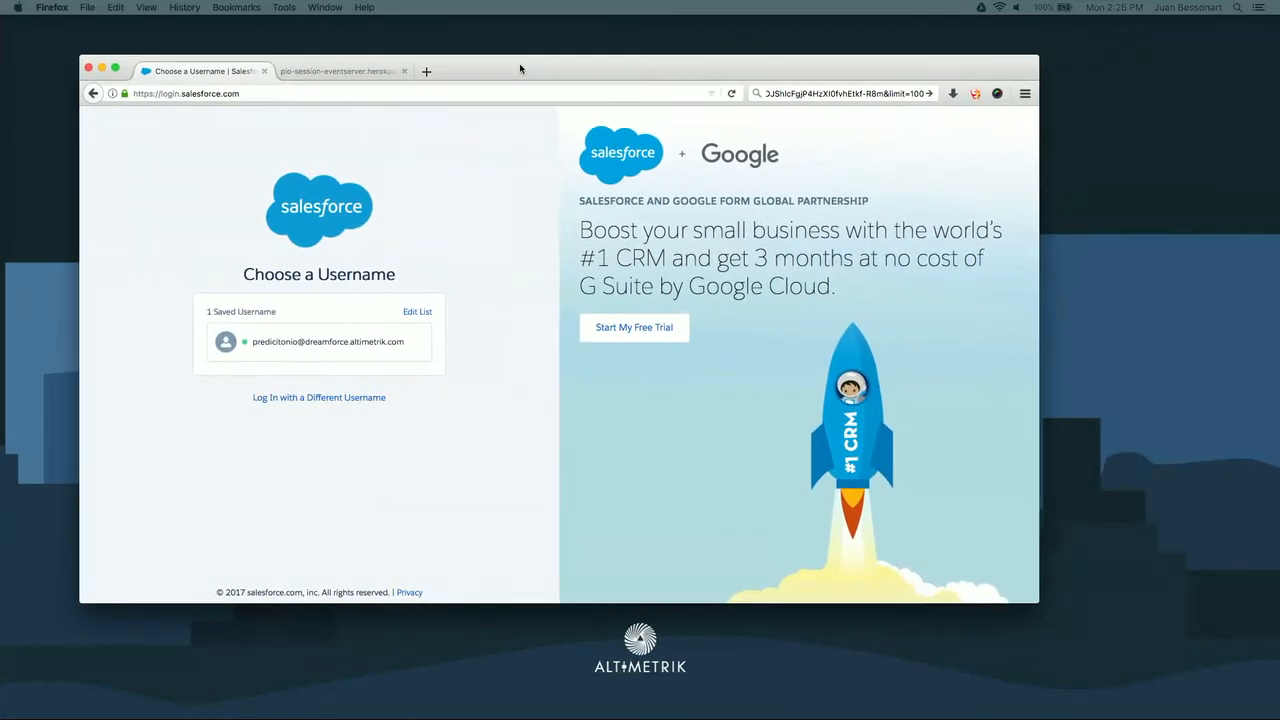
{"action": "left_click", "coordinate": [116, 69]}
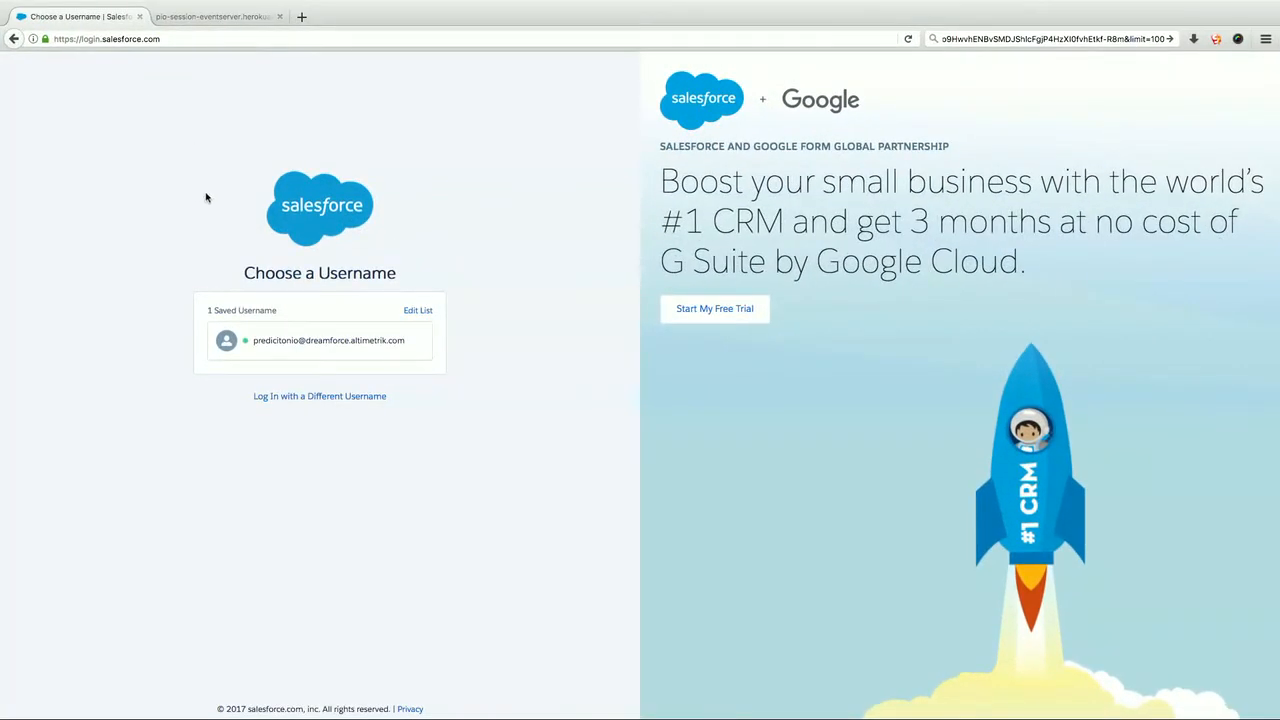
{"action": "left_click", "coordinate": [268, 356]}
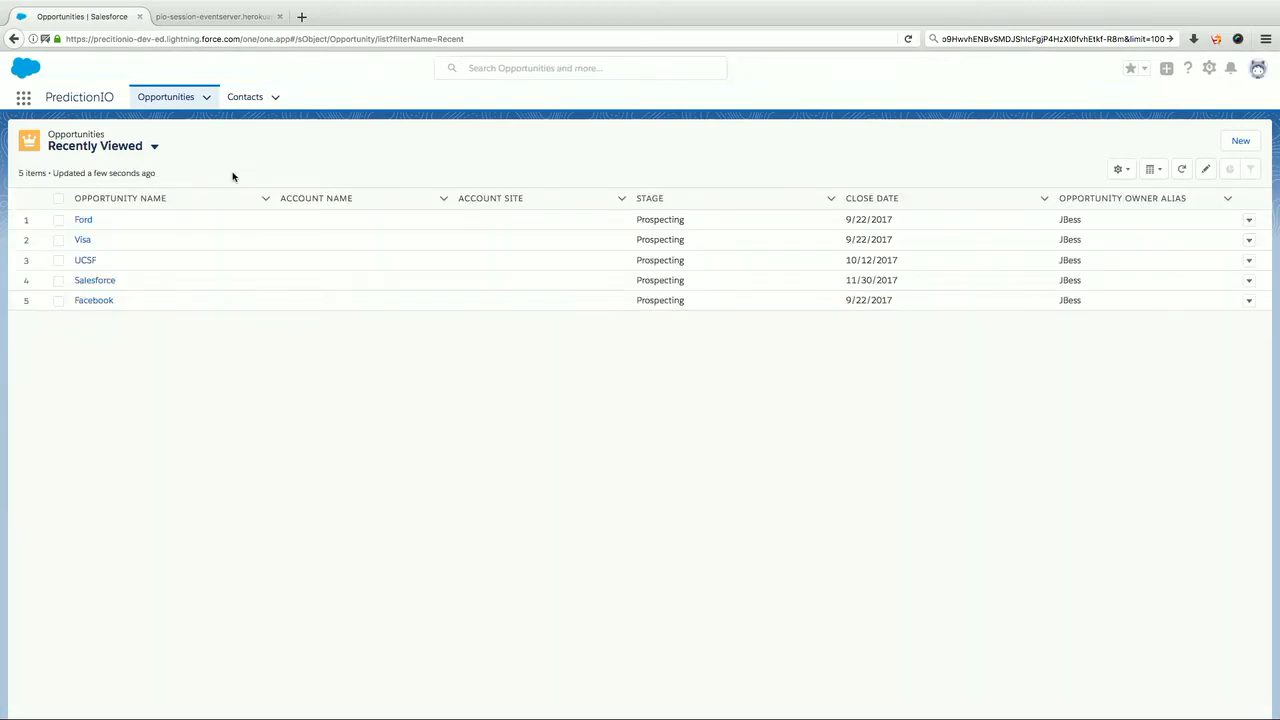
Start a new contact from the Contacts list and enter the contact's last name.
{"action": "left_click", "coordinate": [244, 98]}
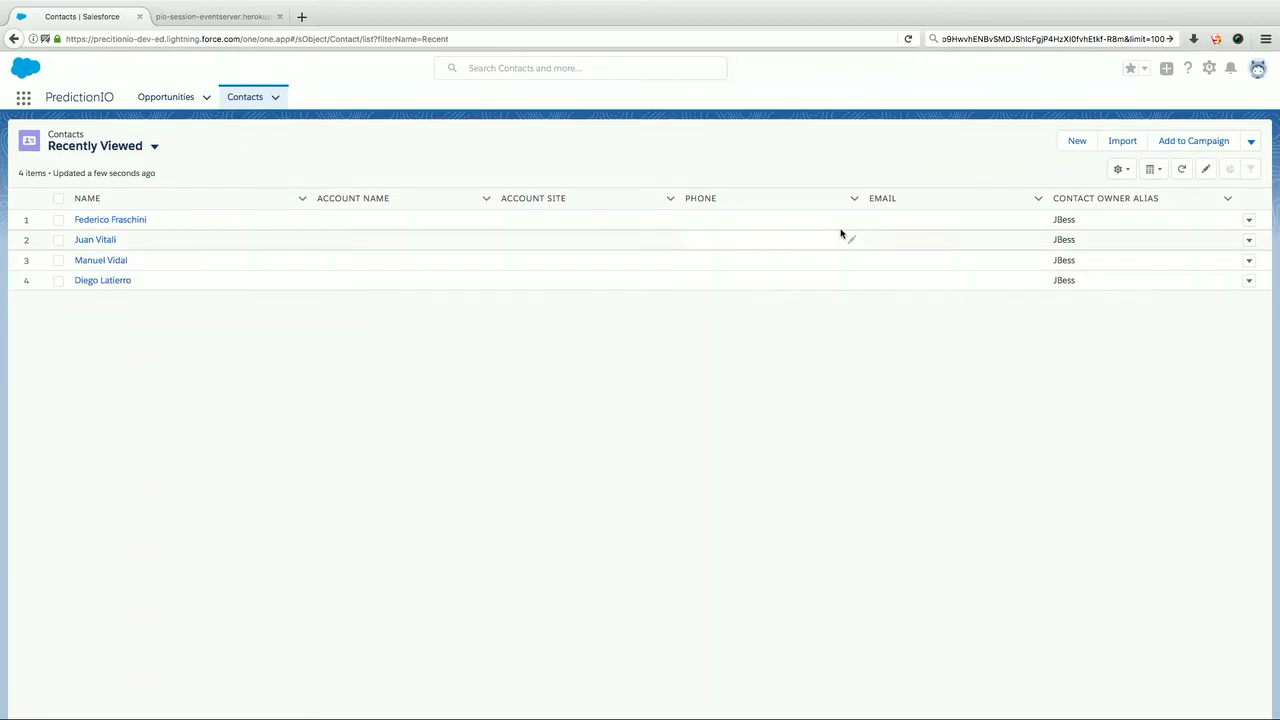
{"action": "left_click", "coordinate": [1078, 141]}
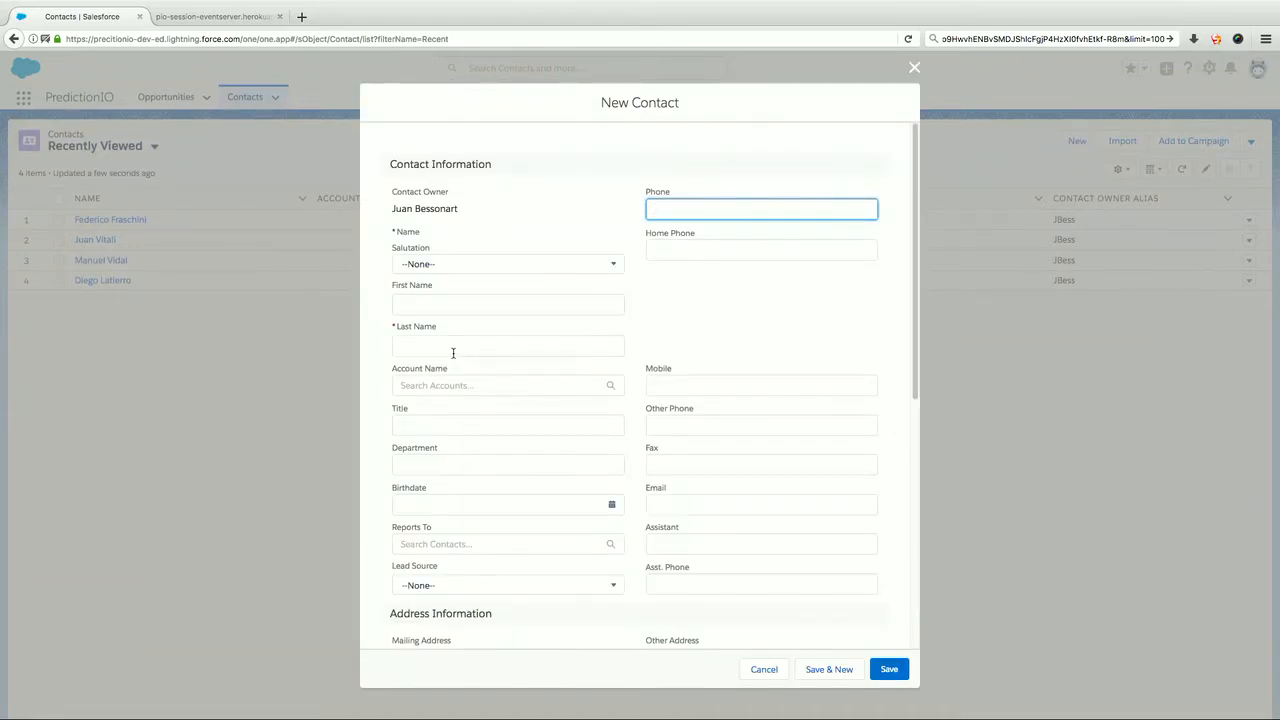
{"action": "left_click", "coordinate": [453, 347]}
{"action": "type", "text": "Test"}
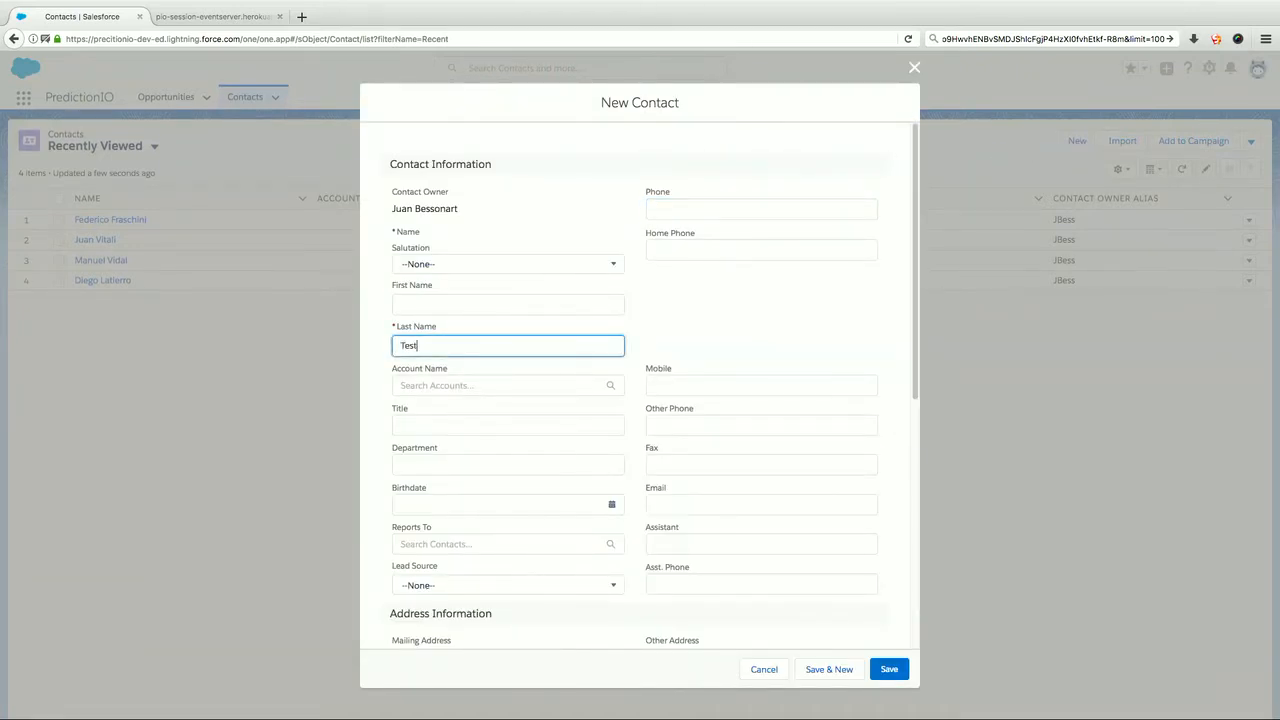
{"action": "key", "text": "BackSpace"}
{"action": "key", "text": "BackSpace"}
{"action": "key", "text": "BackSpace"}
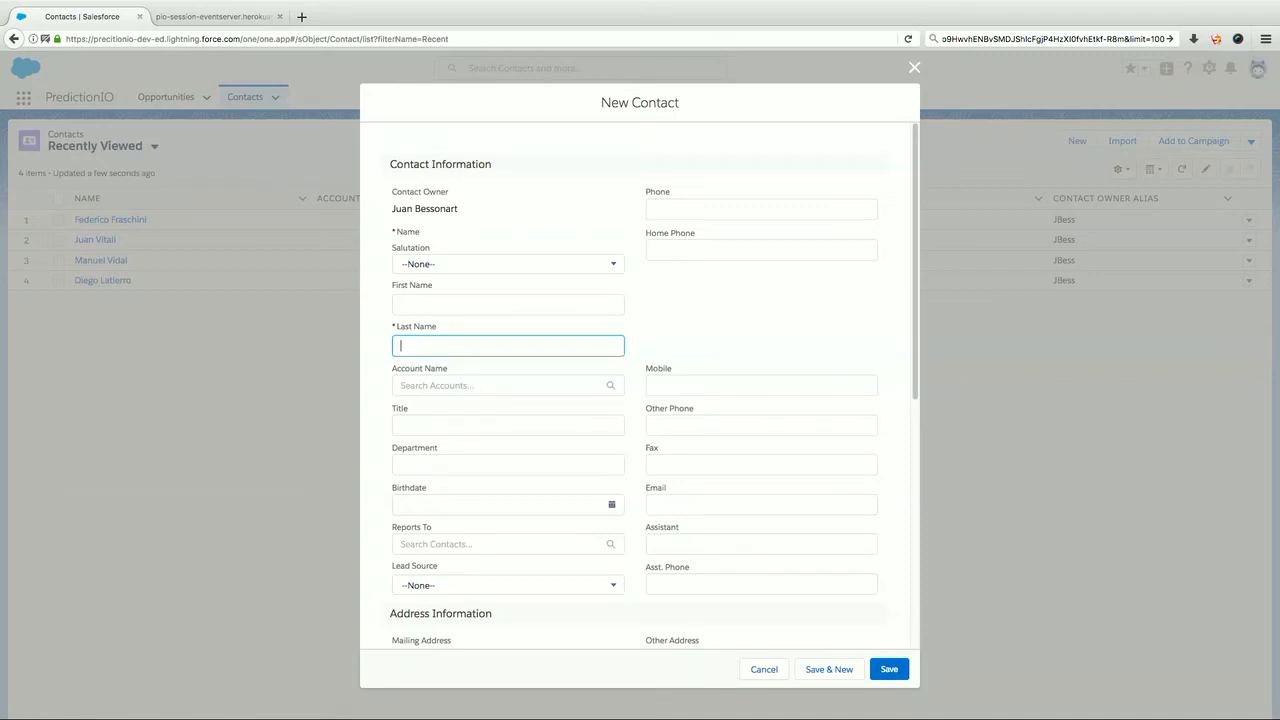
{"action": "type", "text": "Bessonart"}
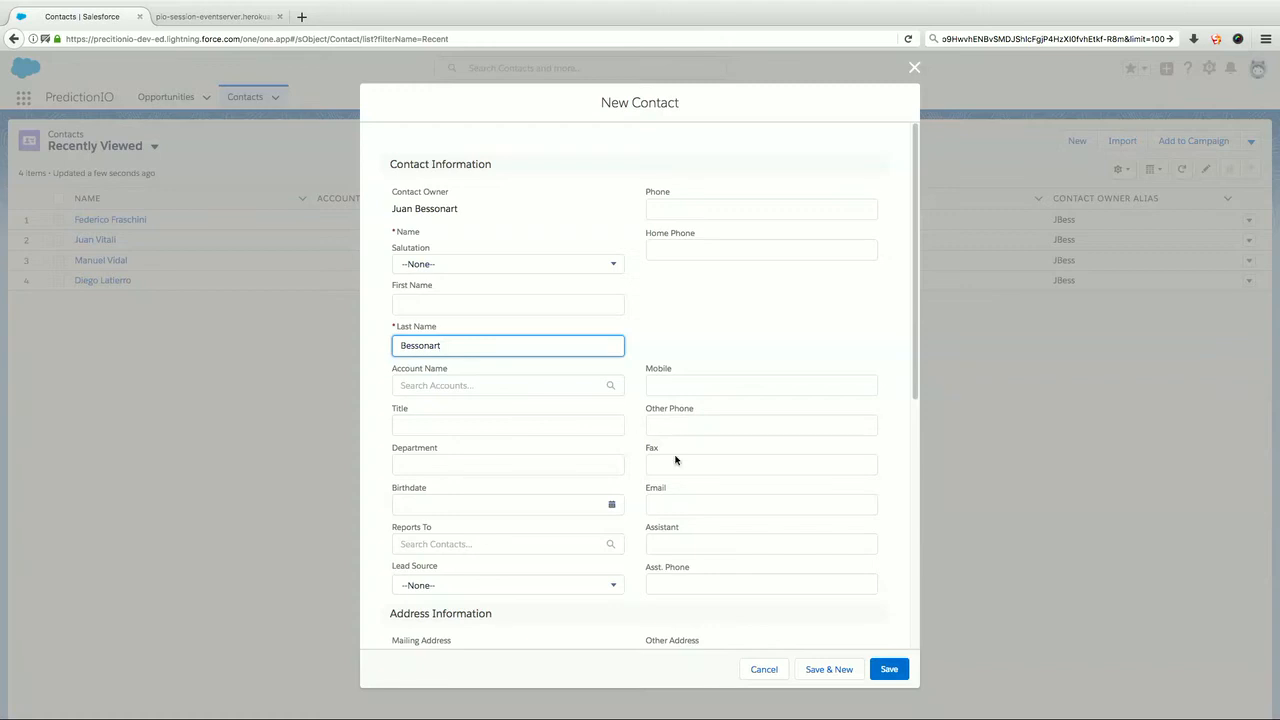
Enter the new contact's date of birth, correcting the year of the picked date.
{"action": "left_click", "coordinate": [528, 508]}
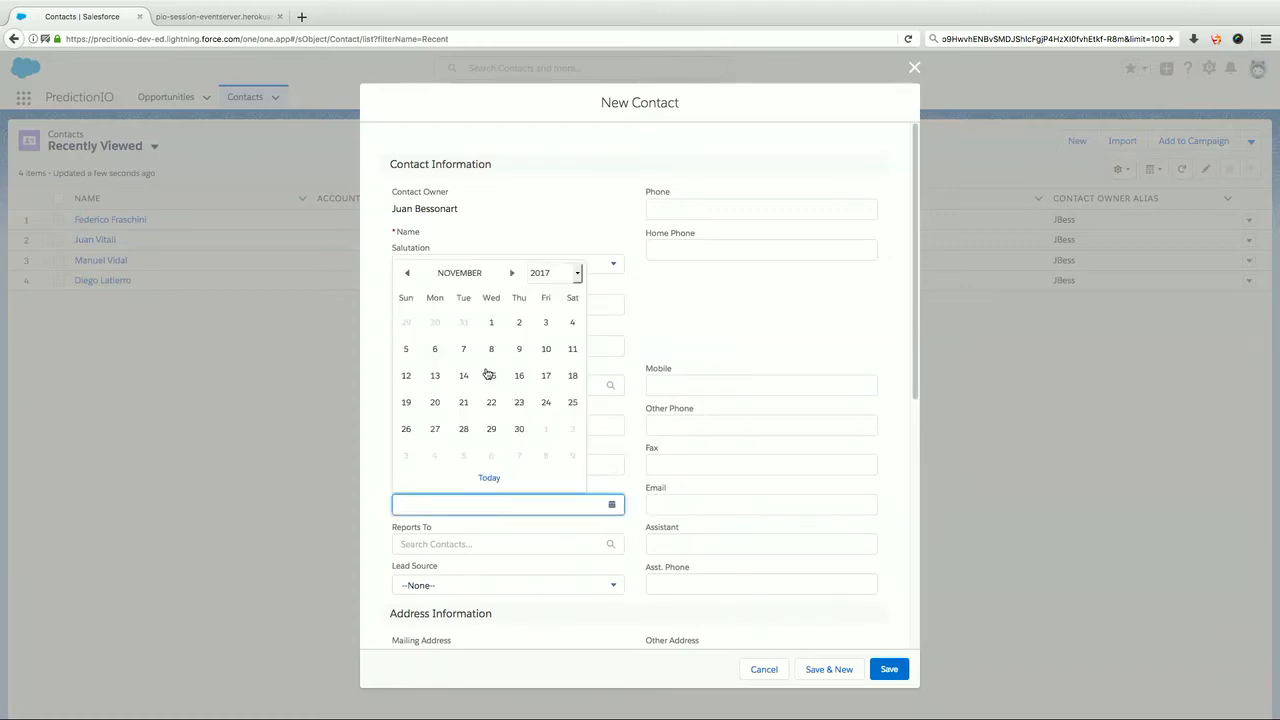
{"action": "left_click", "coordinate": [464, 348]}
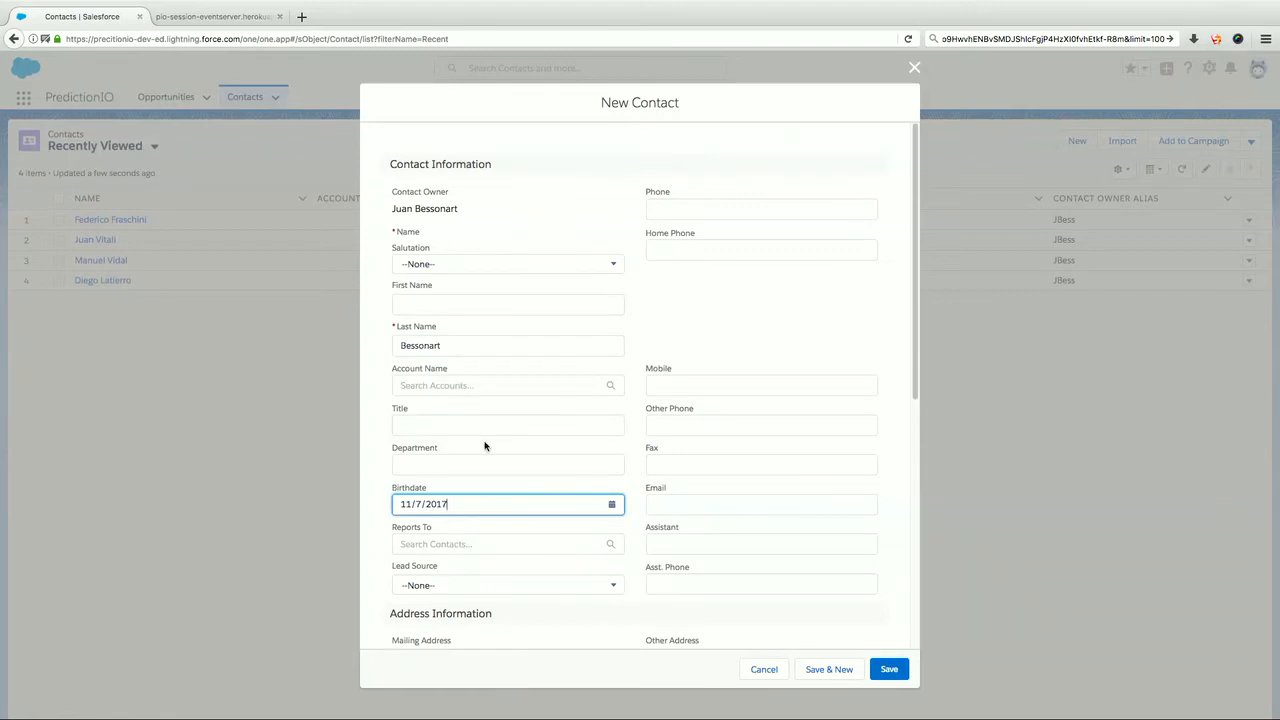
{"action": "key", "text": "BackSpace"}
{"action": "key", "text": "BackSpace"}
{"action": "key", "text": "BackSpace"}
Select English and Spanish as the contact's languages in the PredictionIO section.
{"action": "scroll", "coordinate": [569, 582], "scroll_direction": "down", "scroll_amount": 3}
{"action": "scroll", "coordinate": [569, 578], "scroll_direction": "down", "scroll_amount": 10}
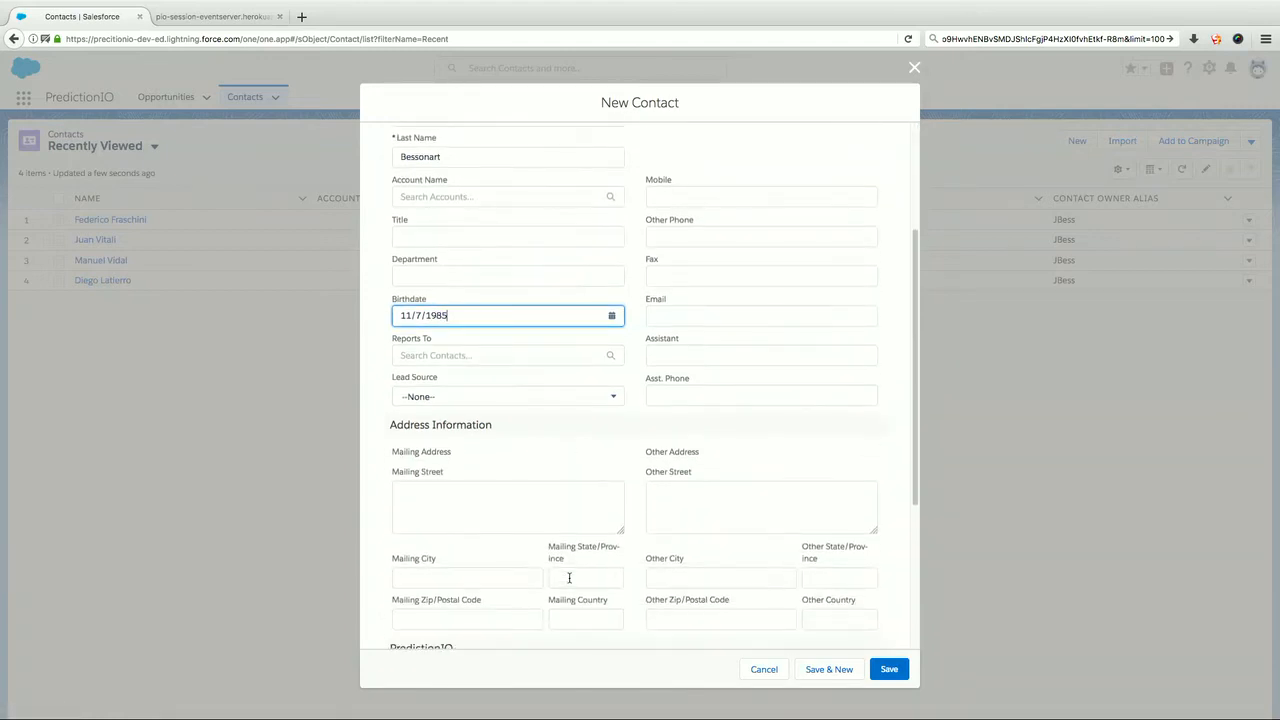
{"action": "scroll", "coordinate": [569, 582], "scroll_direction": "down", "scroll_amount": 1}
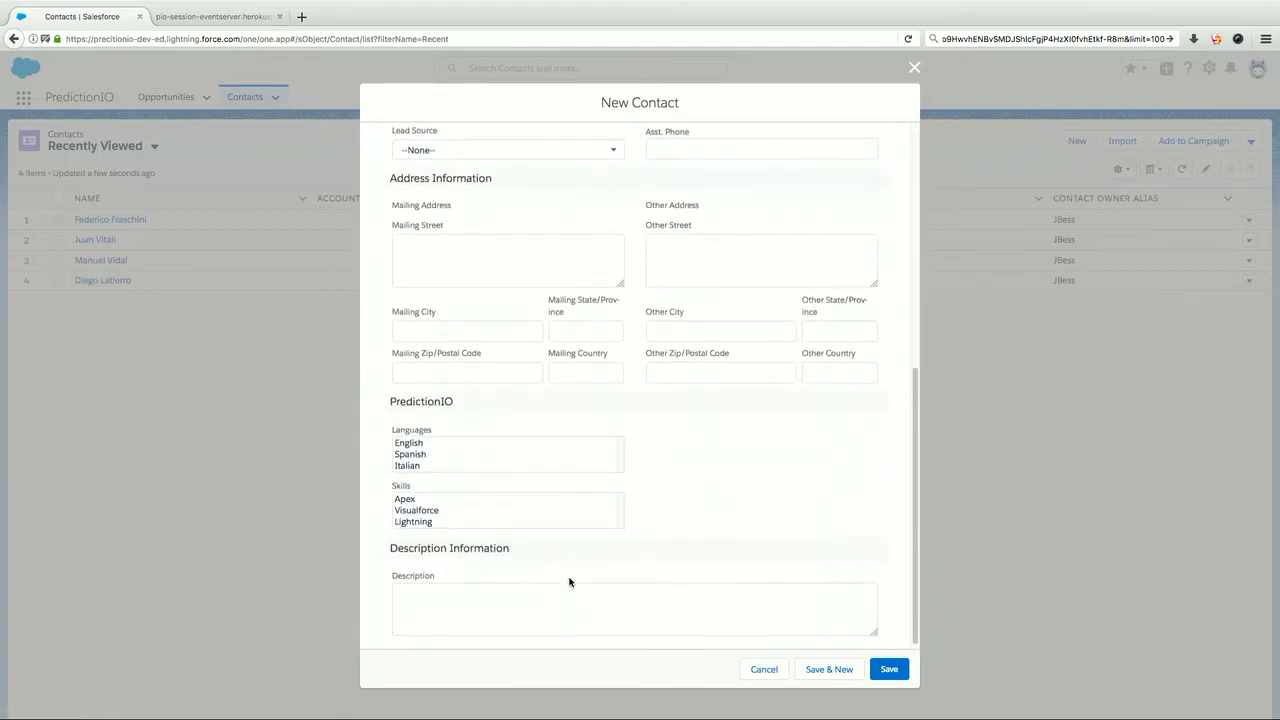
{"action": "left_click", "coordinate": [410, 446]}
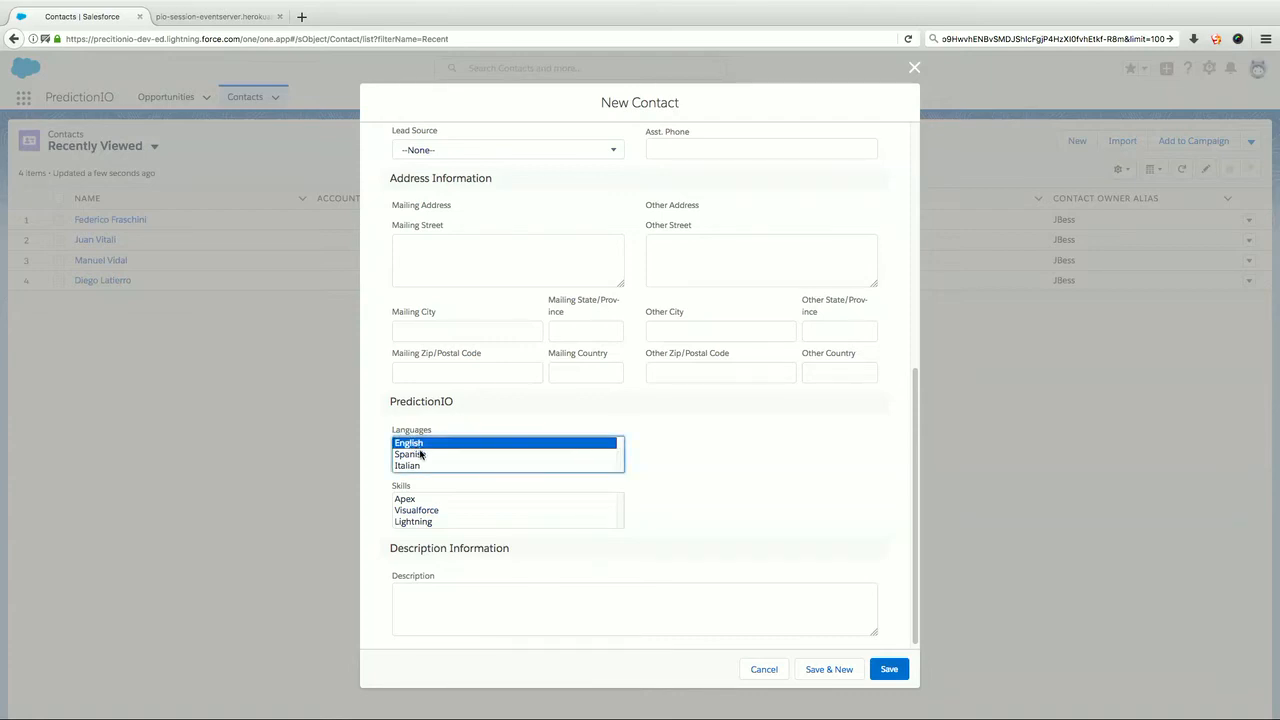
{"action": "left_click", "coordinate": [416, 455], "text": "shift"}
{"action": "scroll", "coordinate": [481, 474], "scroll_direction": "down", "scroll_amount": 1}
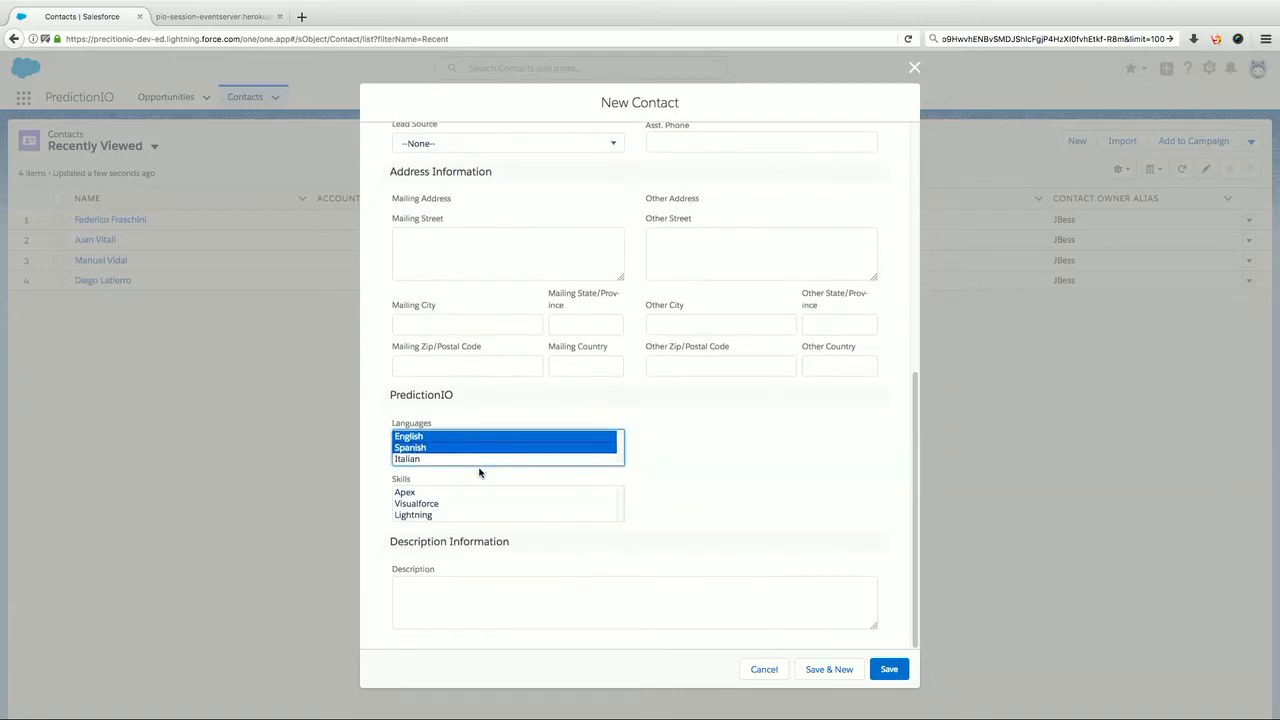
Select Apex, Visualforce and Lightning as the contact's skills and save the contact.
{"action": "left_click", "coordinate": [406, 494]}
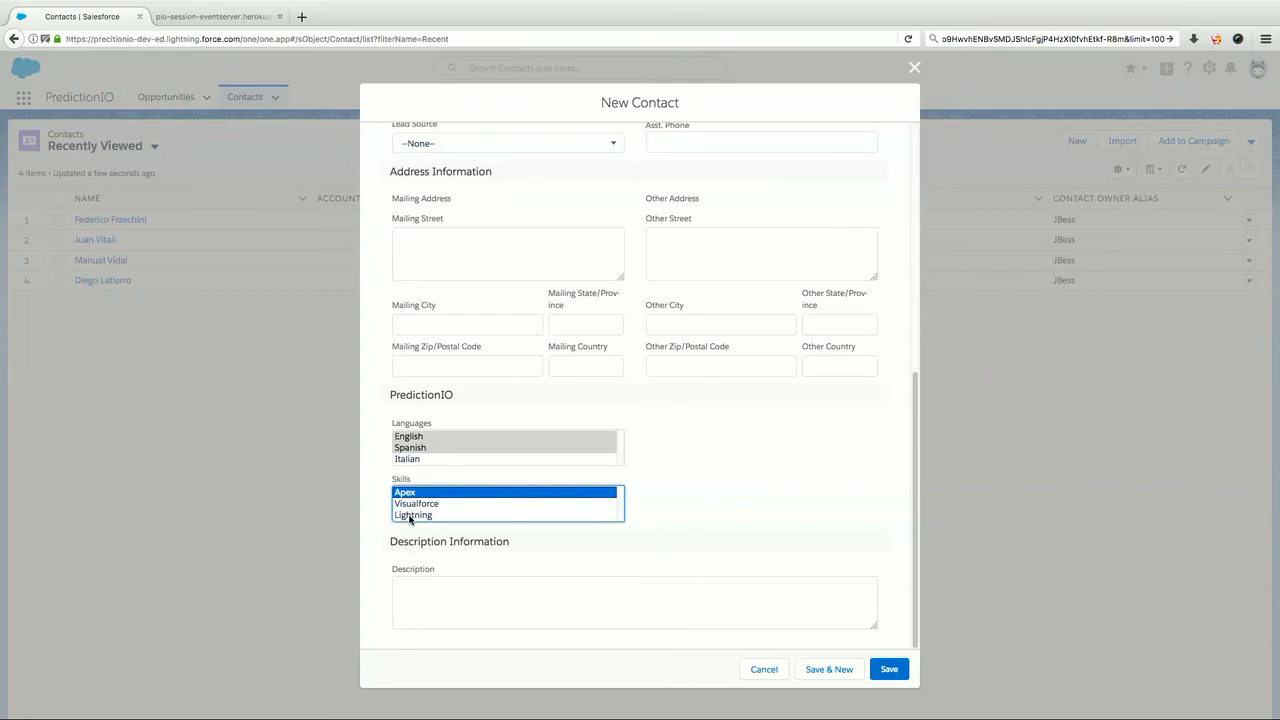
{"action": "left_click", "coordinate": [410, 516], "text": "shift"}
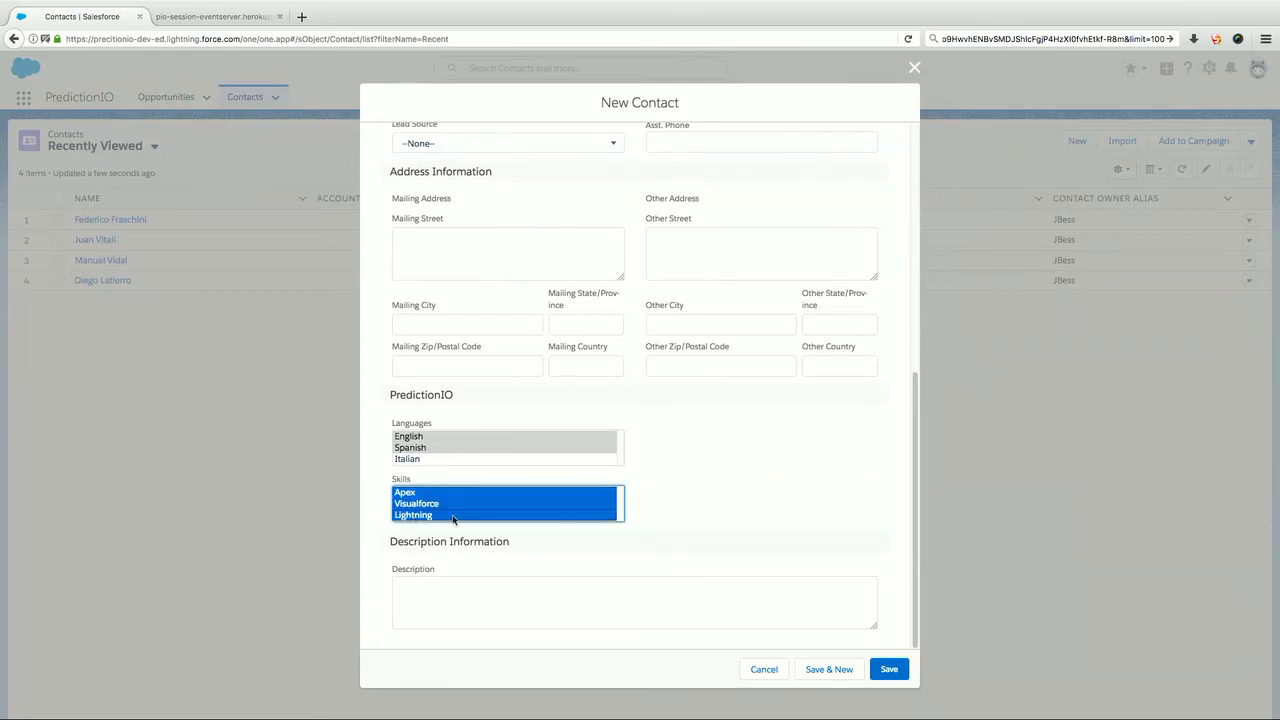
{"action": "left_click", "coordinate": [888, 670]}
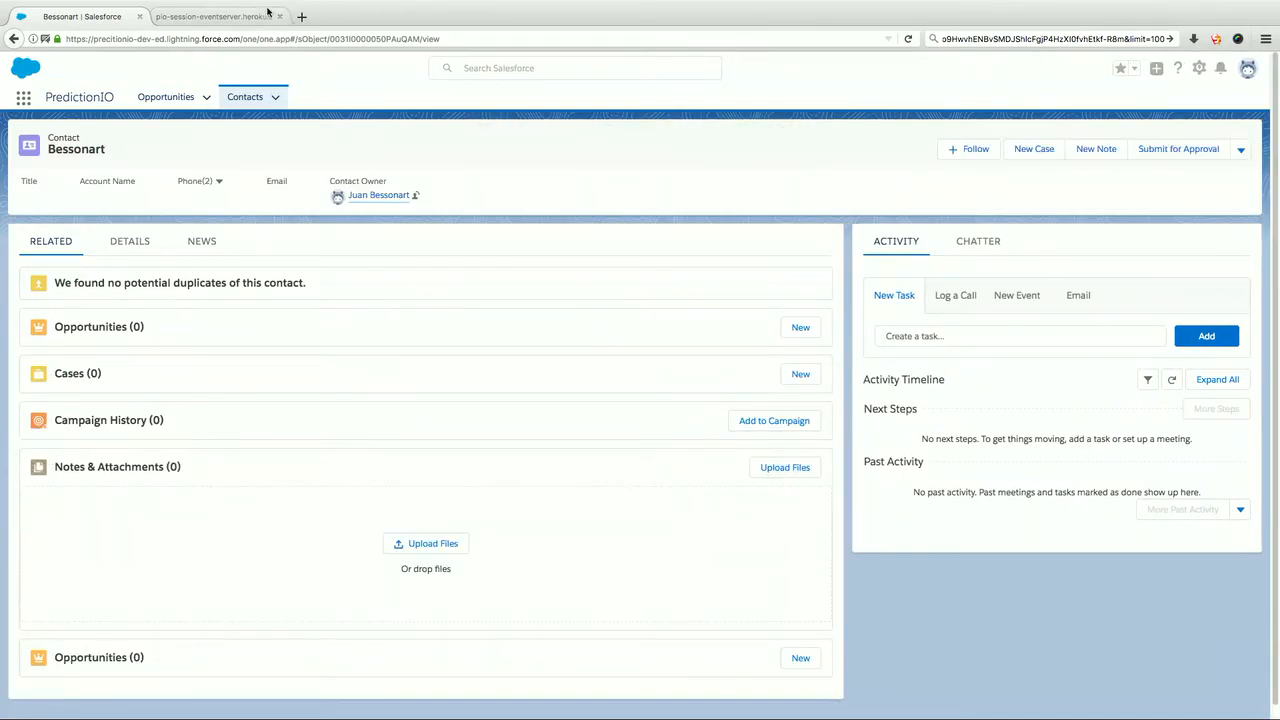
Reload the PredictionIO event server's JSON output and check the newest events for the saved contact.
{"action": "left_click", "coordinate": [214, 17]}
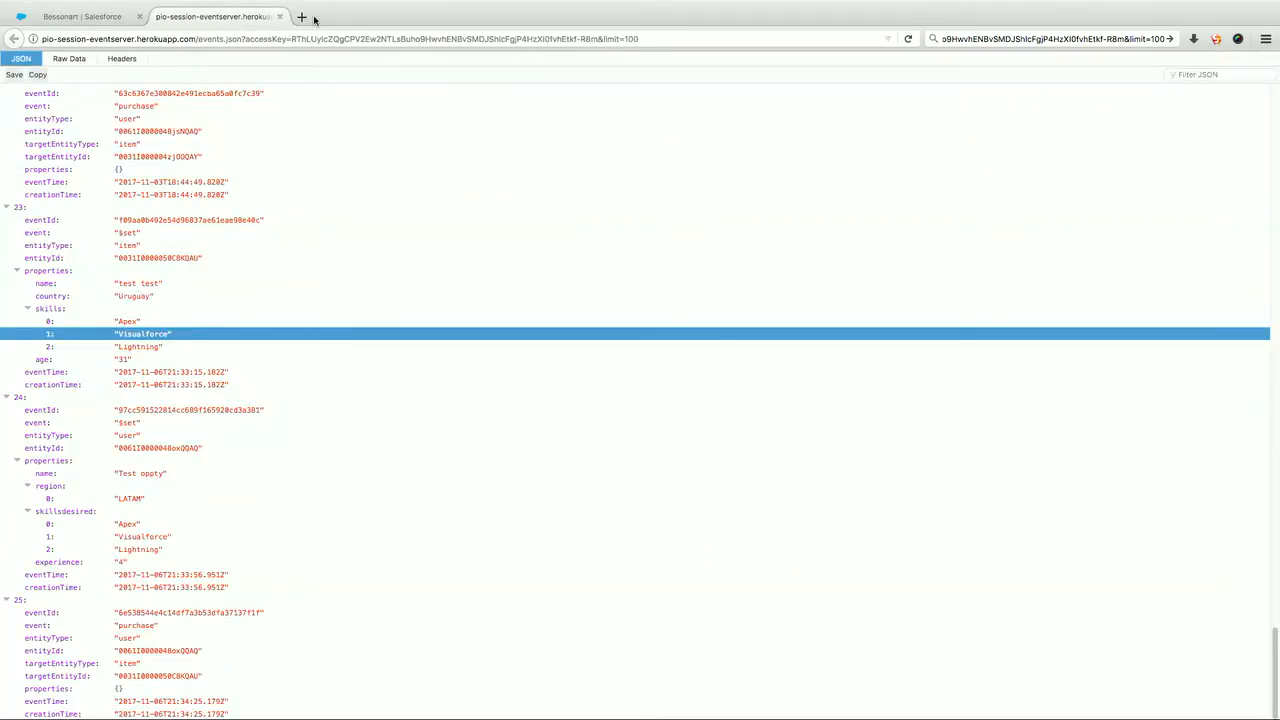
{"action": "left_click", "coordinate": [909, 39]}
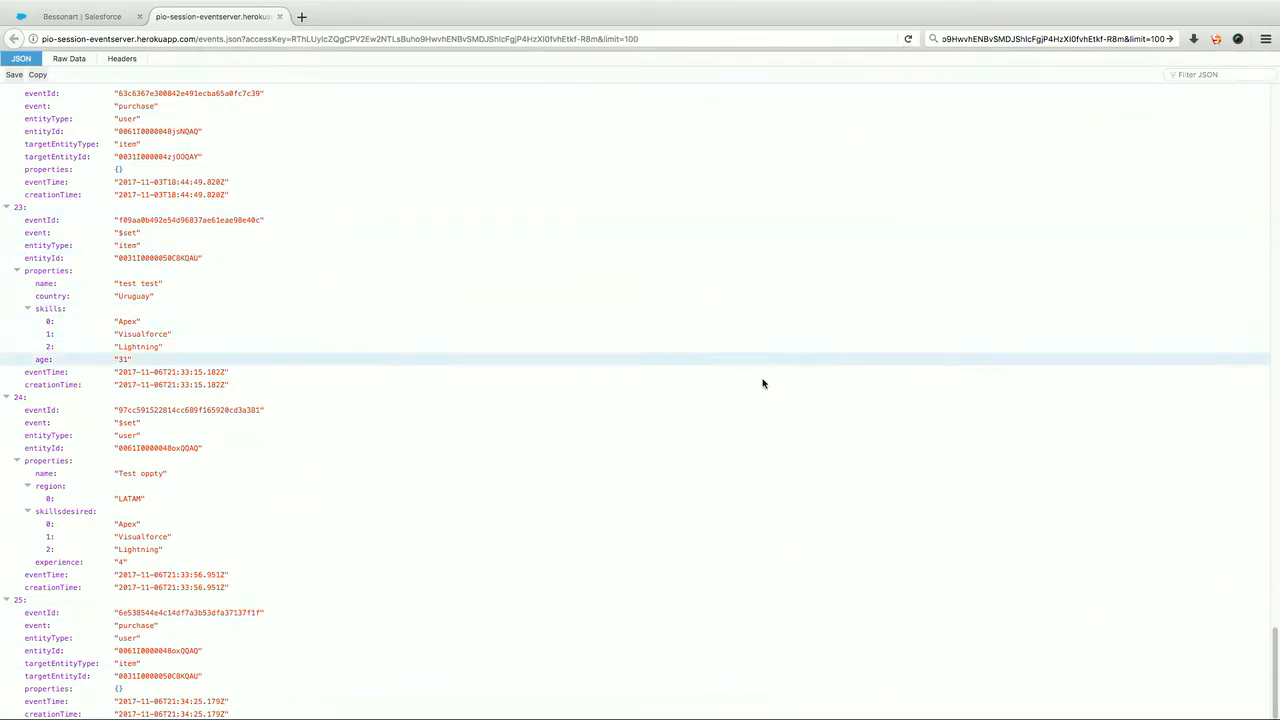
{"action": "left_click", "coordinate": [907, 38]}
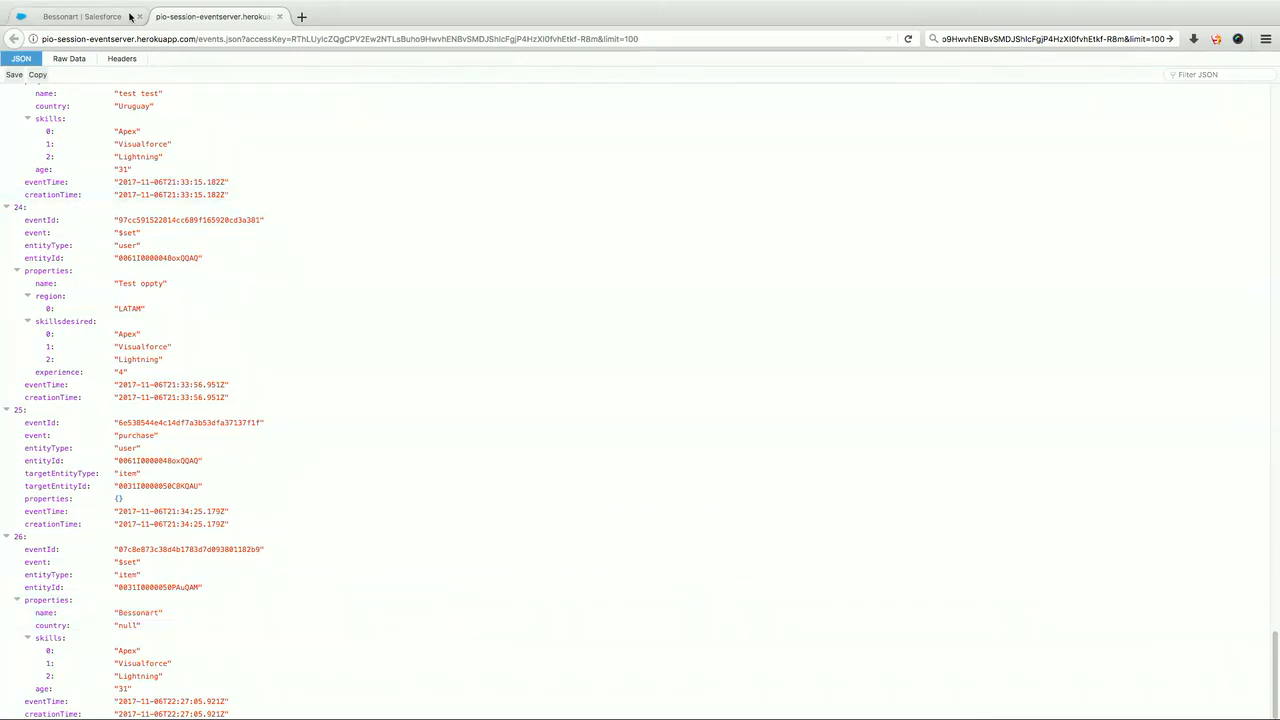
Switch back to Salesforce and start a new opportunity named "Test Oppty".
{"action": "left_click", "coordinate": [96, 14]}
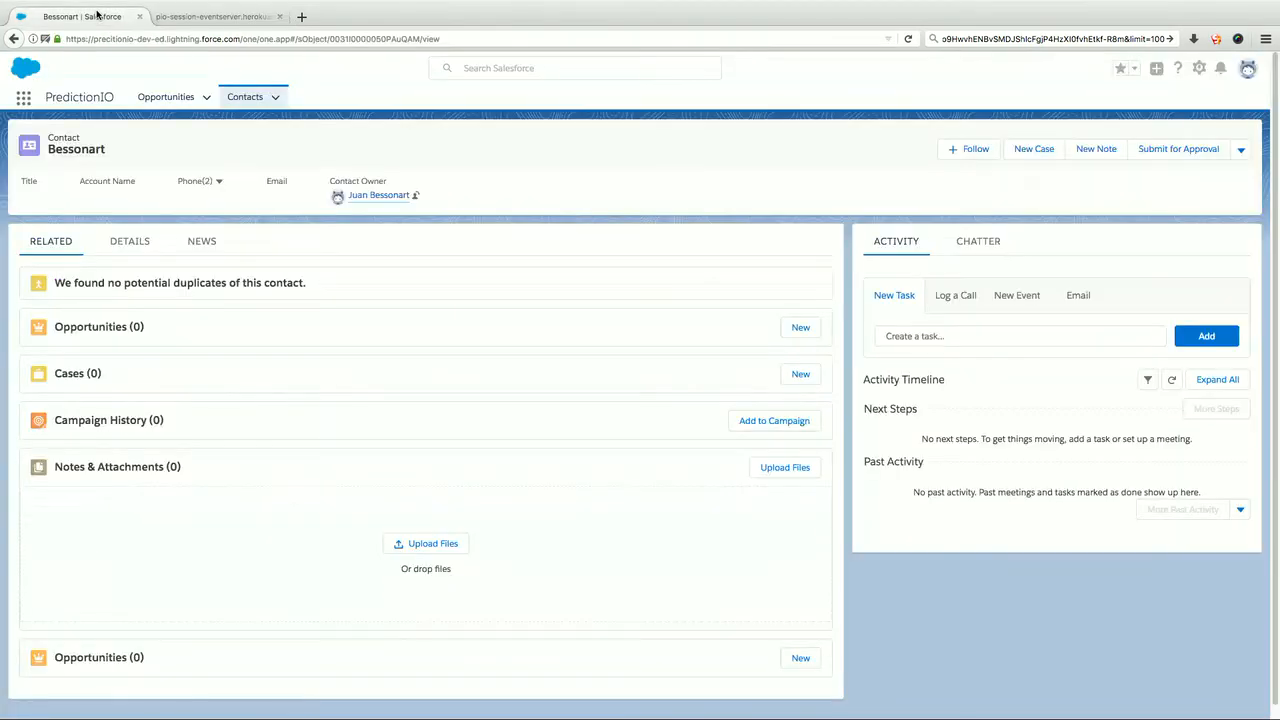
{"action": "left_click", "coordinate": [160, 106]}
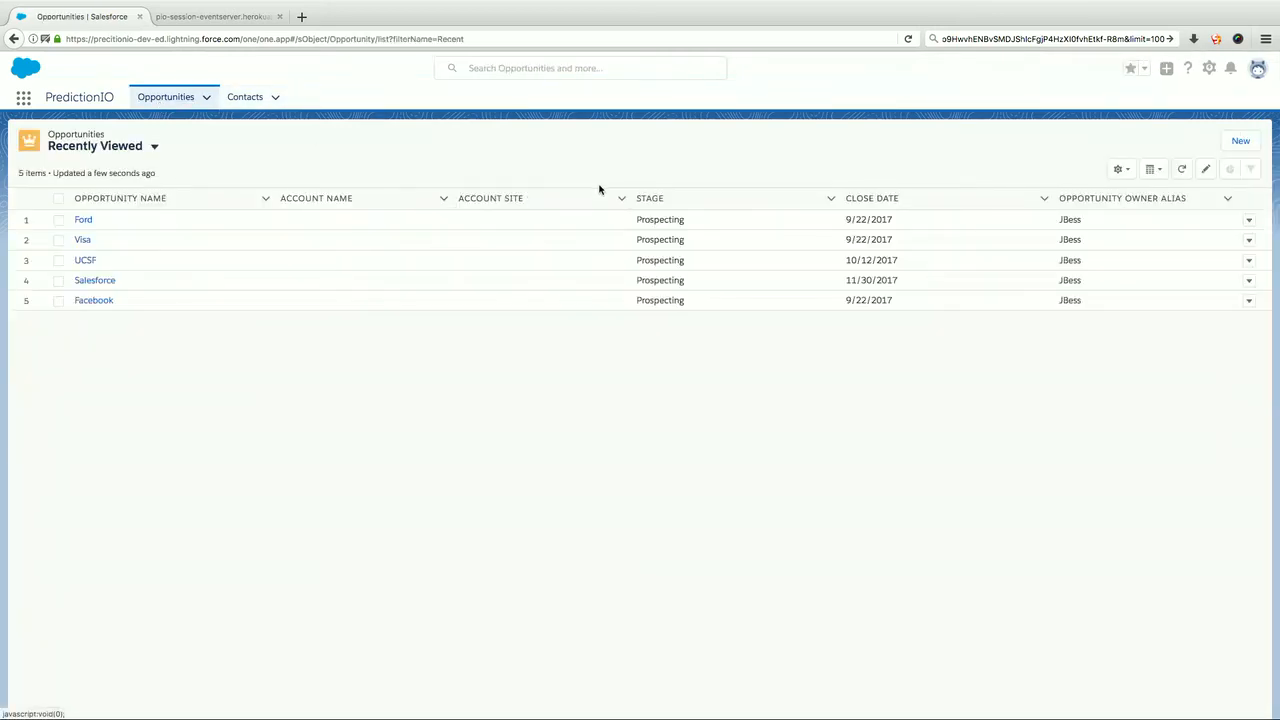
{"action": "left_click", "coordinate": [1244, 141]}
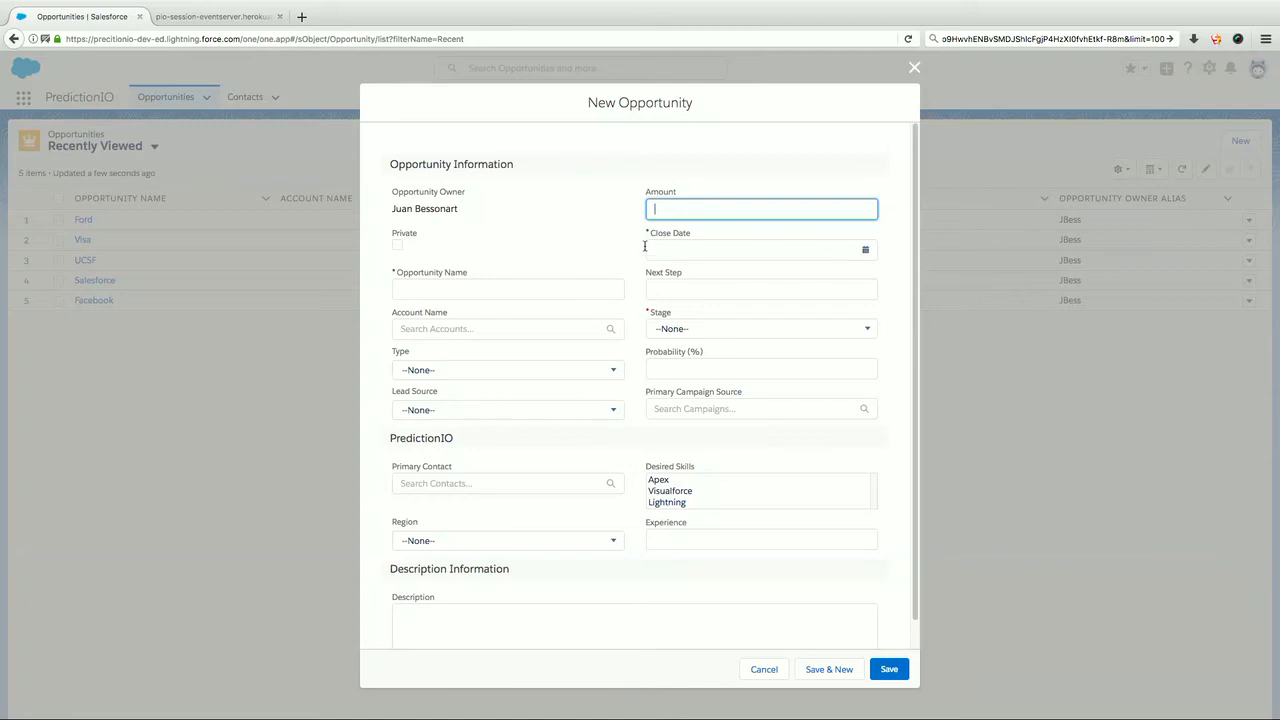
{"action": "left_click", "coordinate": [482, 286]}
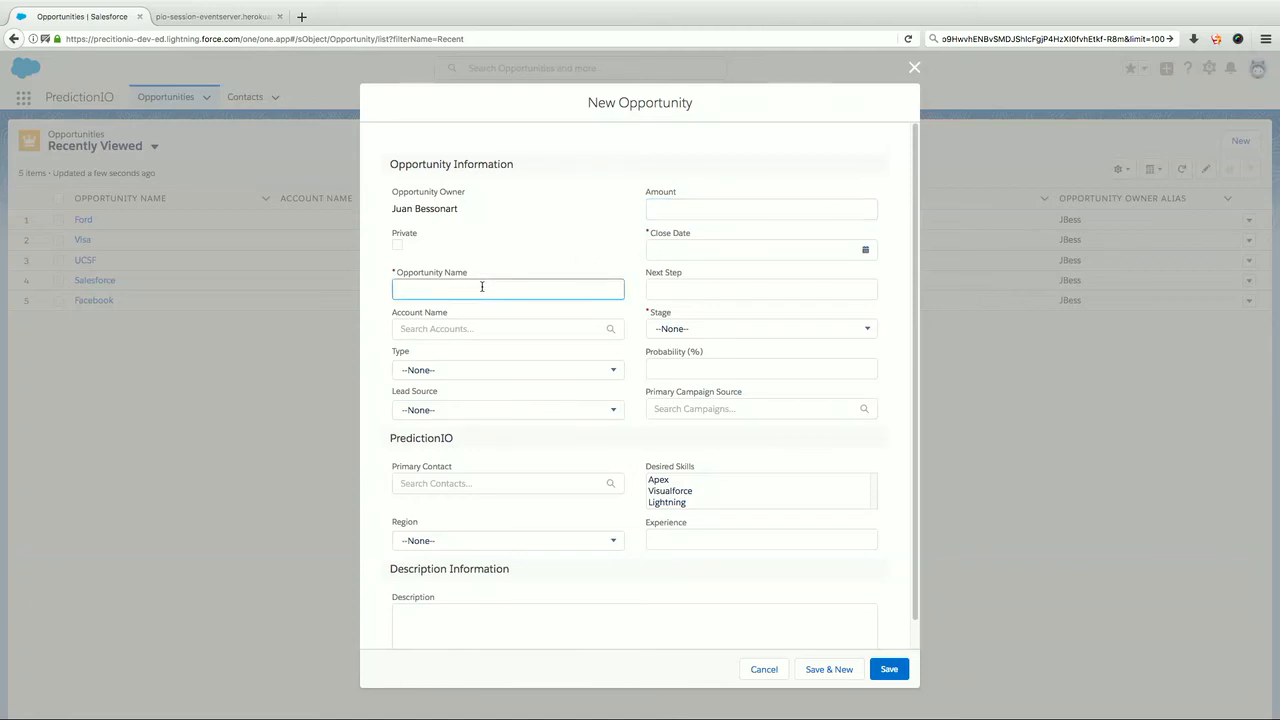
{"action": "type", "text": "Test Oppty"}
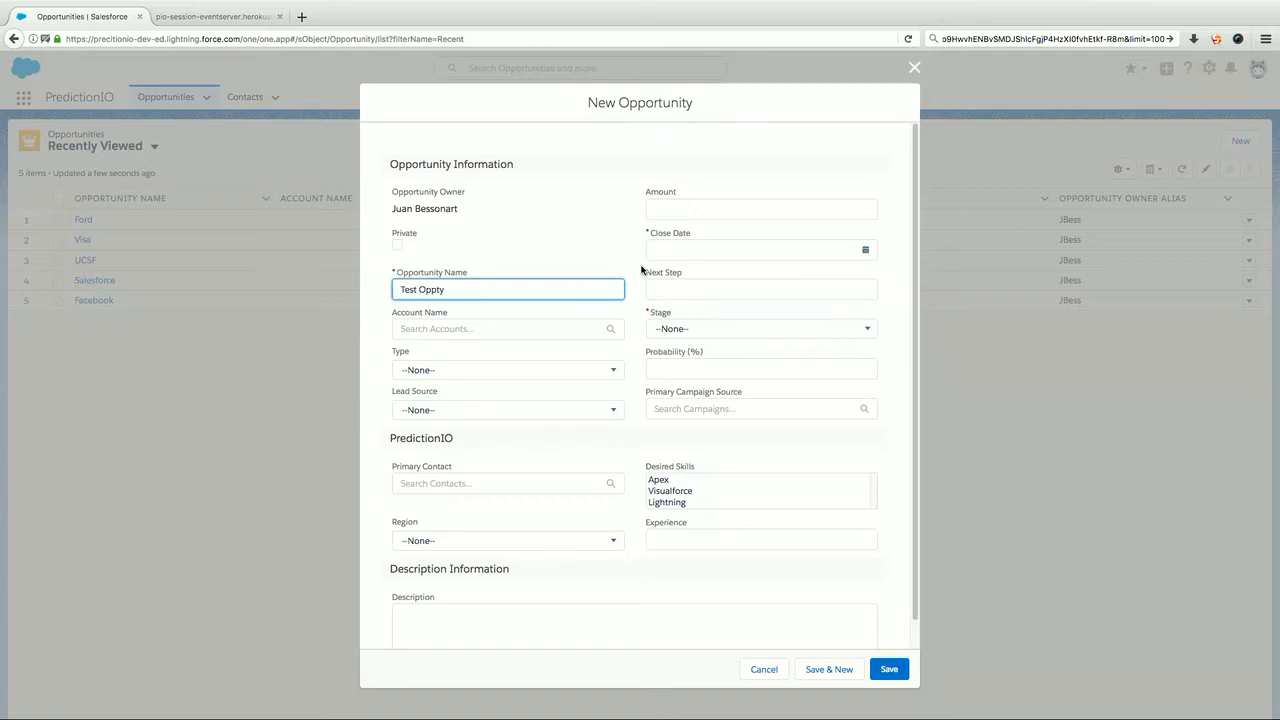
Set the opportunity's close date to 11/15/2017 and its stage to Prospecting.
{"action": "left_click", "coordinate": [679, 250]}
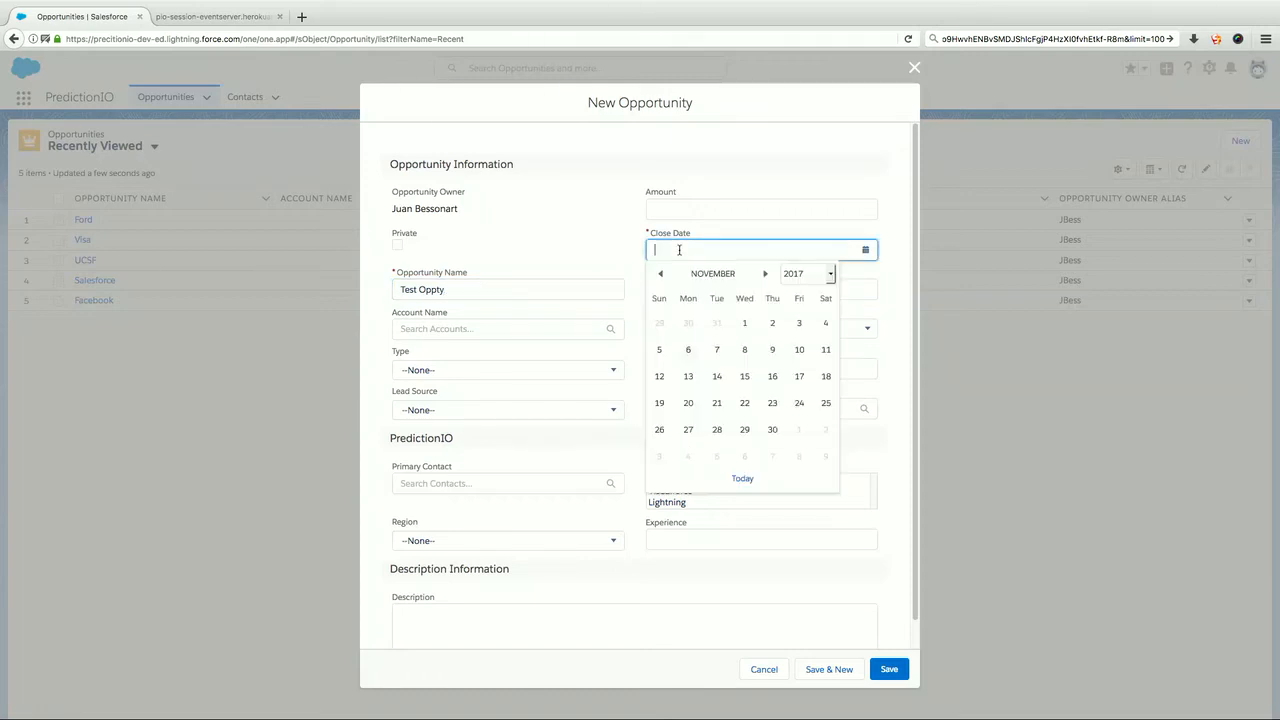
{"action": "left_click", "coordinate": [745, 377]}
{"action": "scroll", "coordinate": [640, 400], "scroll_direction": "down", "scroll_amount": 1}
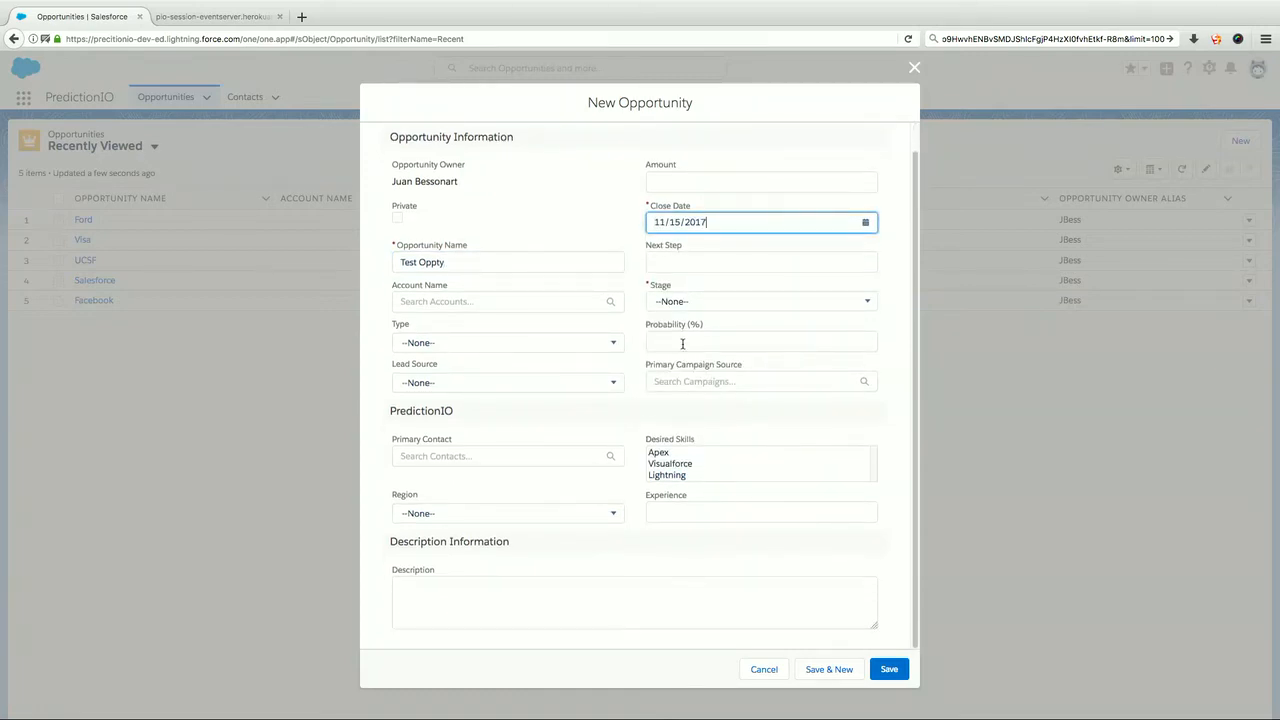
{"action": "left_click", "coordinate": [689, 303]}
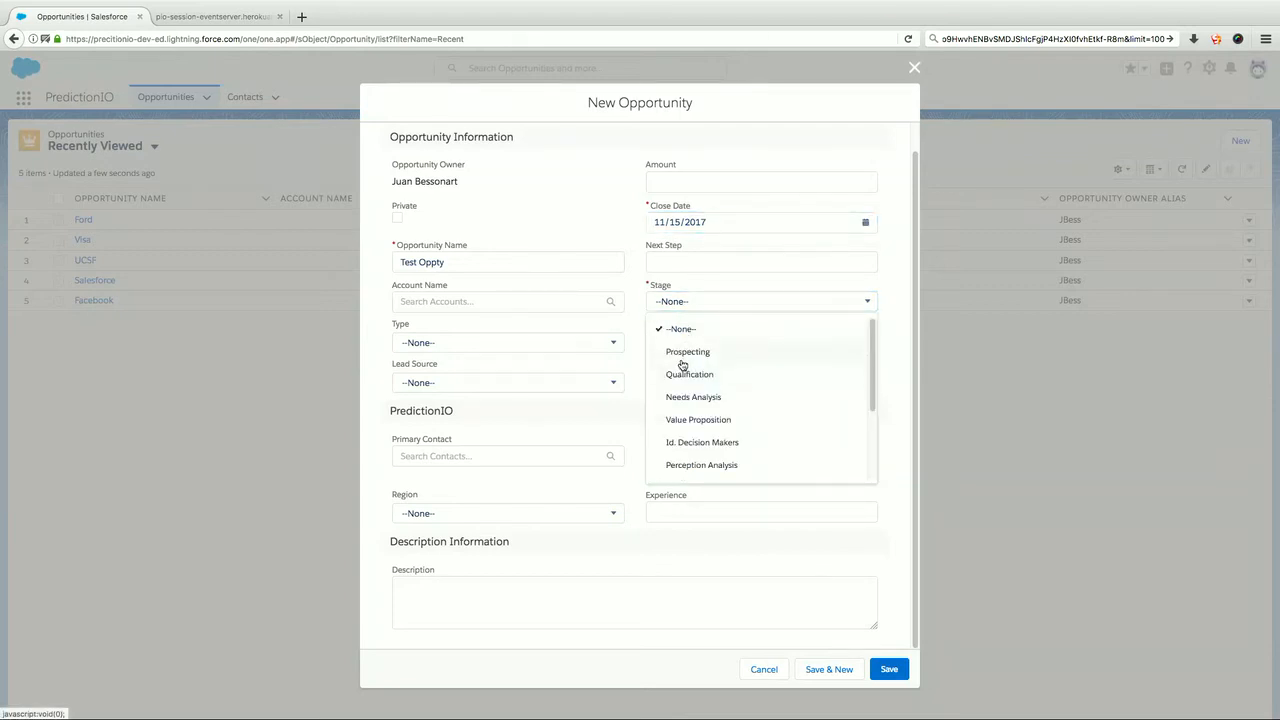
{"action": "left_click", "coordinate": [682, 361]}
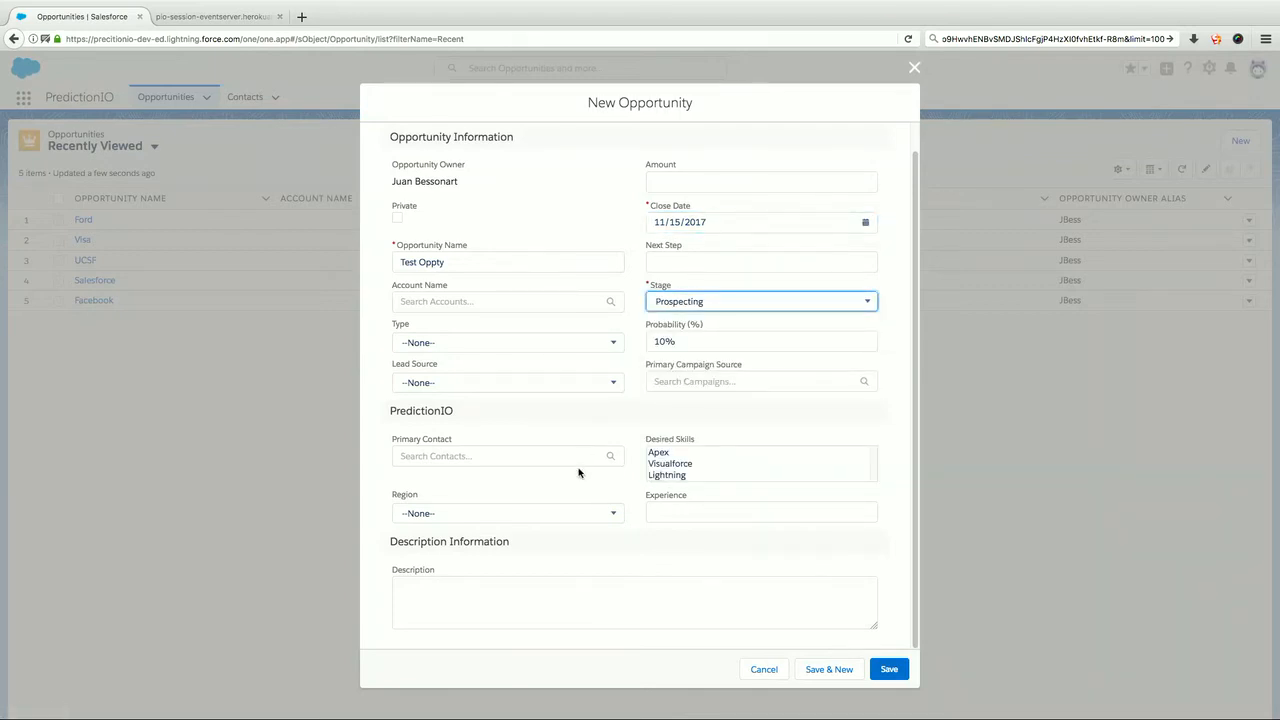
Fill in the PredictionIO section with desired skills Apex, Visualforce and Lightning, region LATAM and experience 4, and save the opportunity.
{"action": "left_click", "coordinate": [668, 453]}
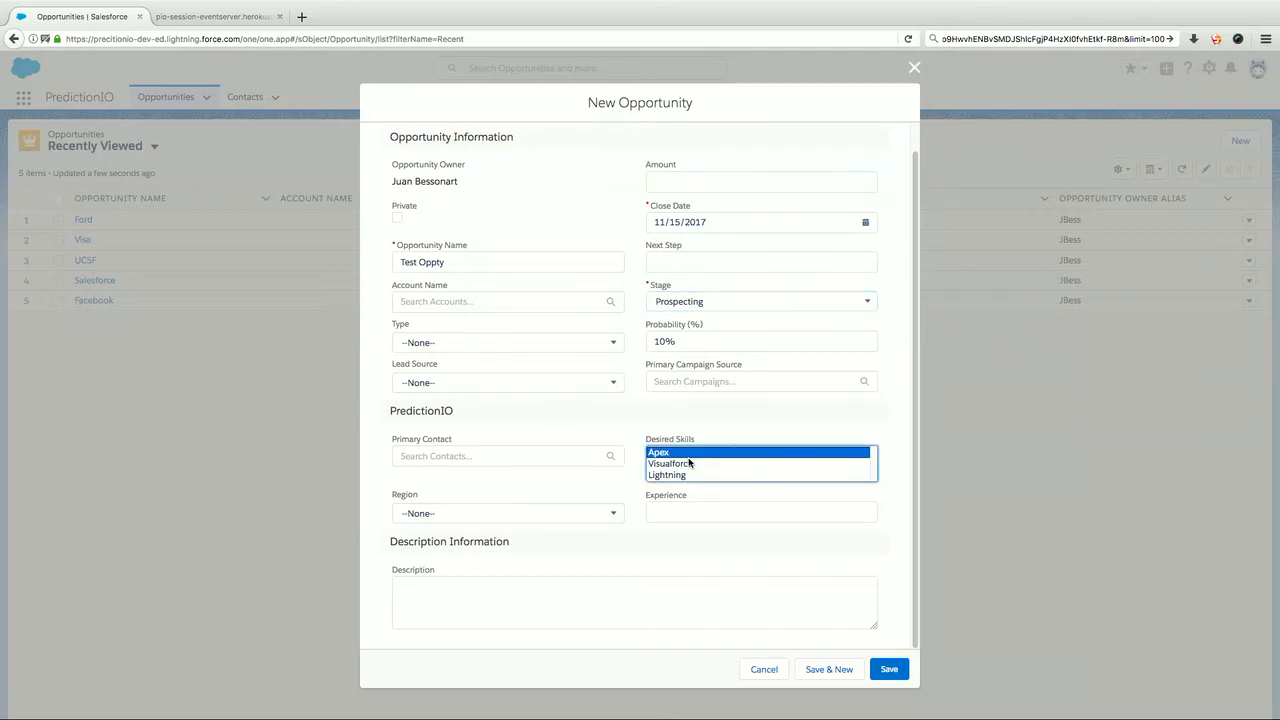
{"action": "left_click", "coordinate": [670, 476], "text": "shift"}
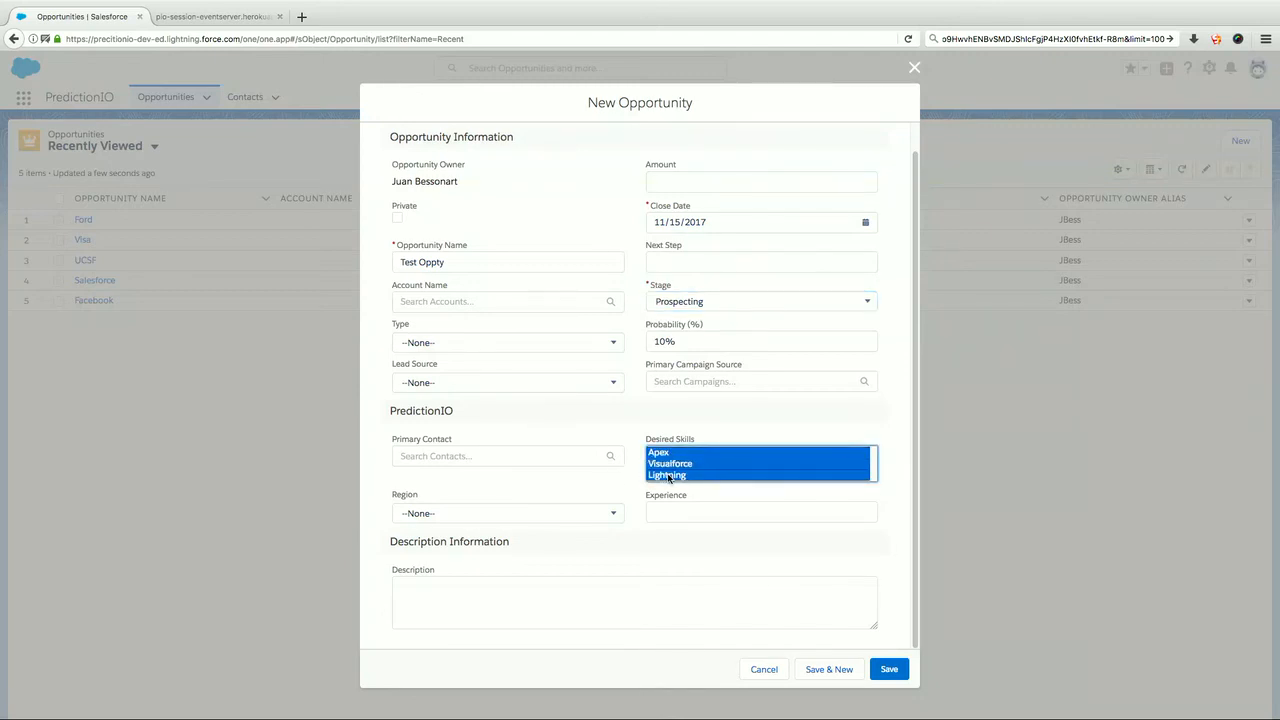
{"action": "left_click", "coordinate": [514, 514]}
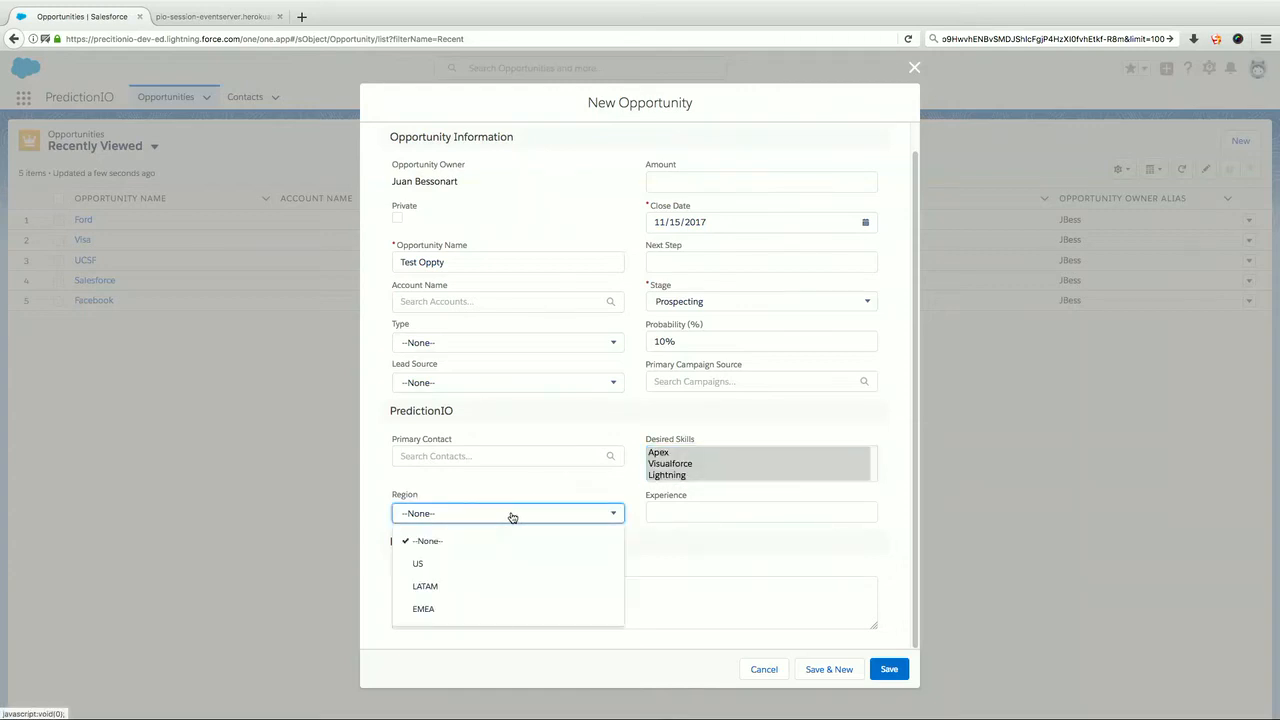
{"action": "left_click", "coordinate": [430, 589]}
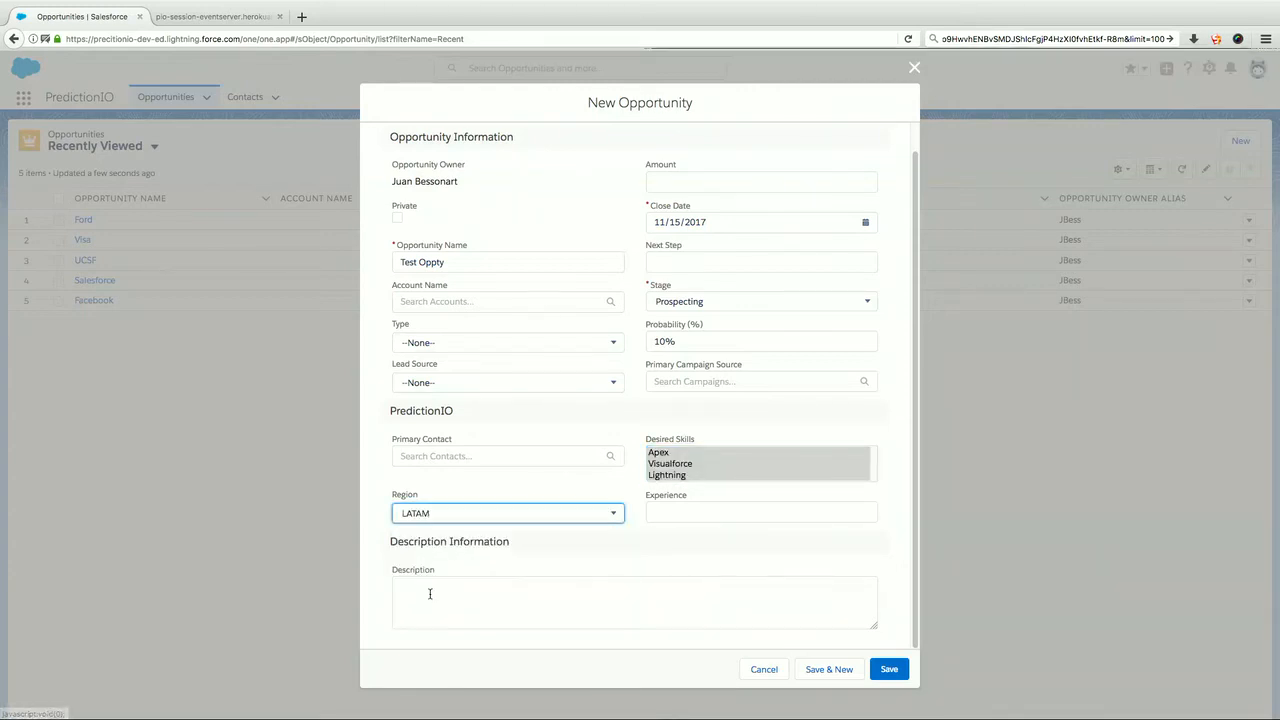
{"action": "left_click", "coordinate": [683, 511]}
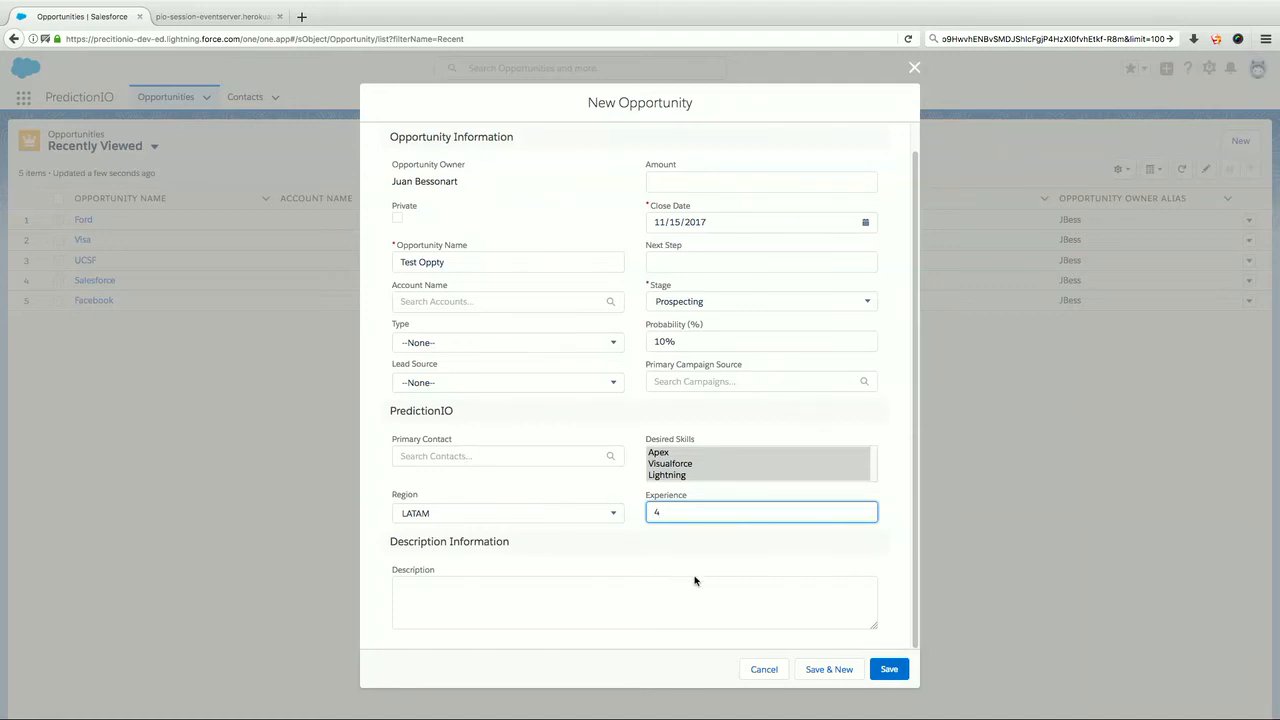
{"action": "left_click", "coordinate": [889, 669]}
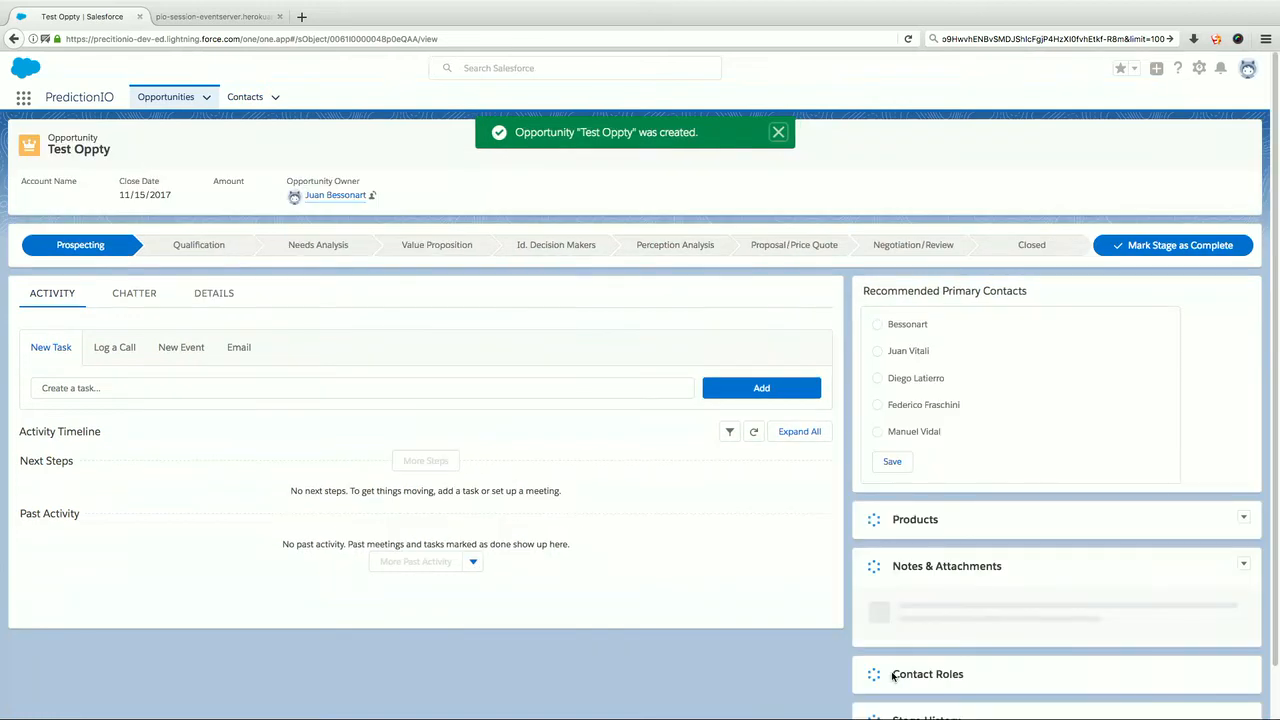
Switch to the PredictionIO event server's JSON output, reload it and check the newest event for the "Test Oppty" opportunity.
{"action": "left_click", "coordinate": [215, 17]}
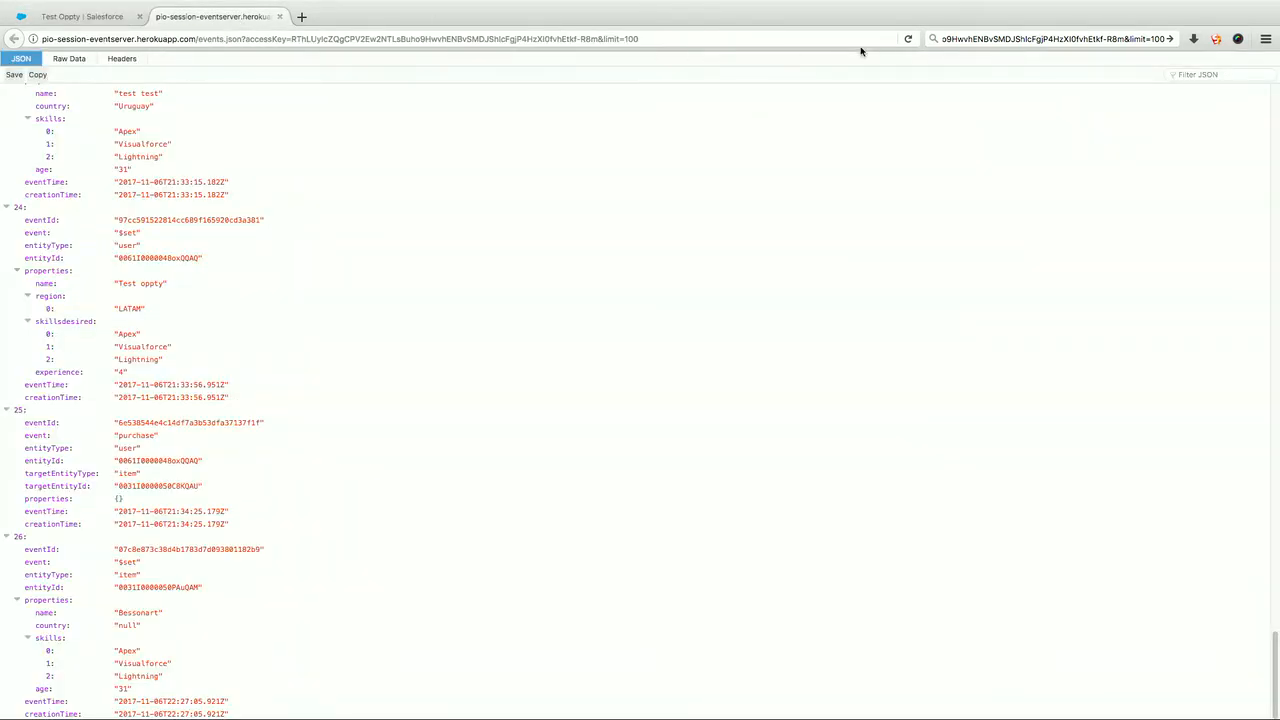
{"action": "left_click", "coordinate": [907, 39]}
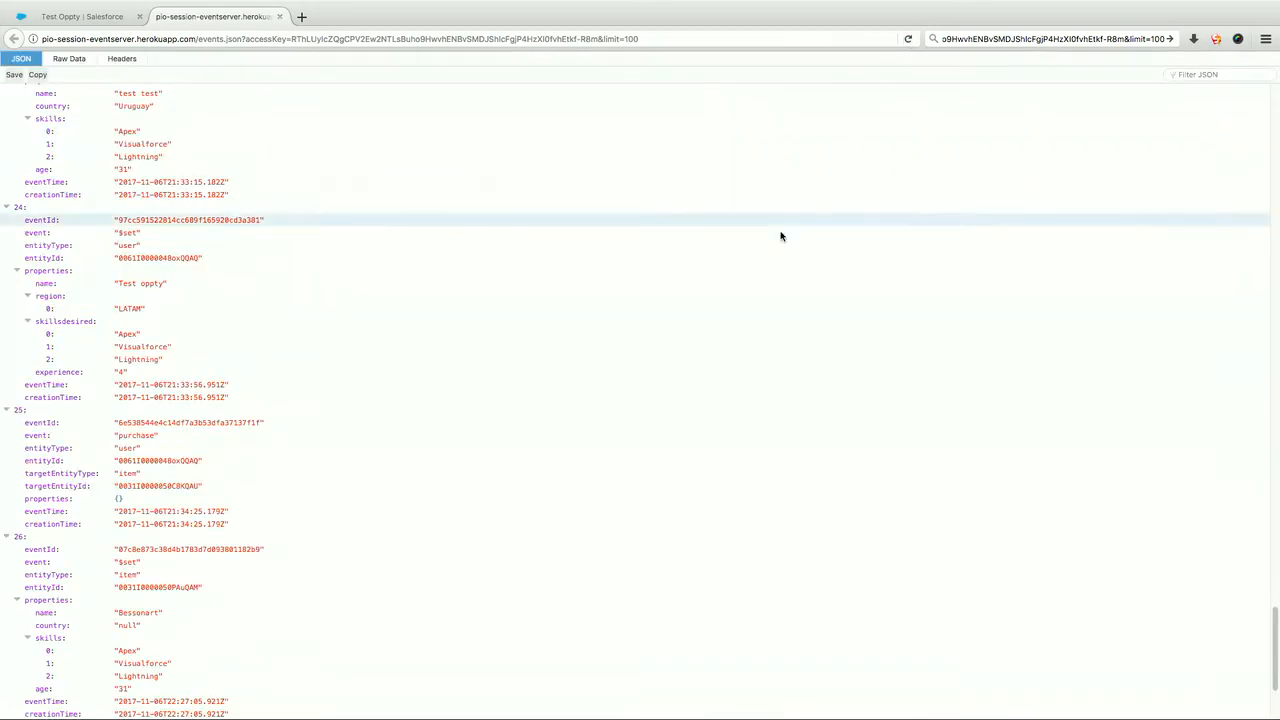
{"action": "scroll", "coordinate": [772, 253], "scroll_direction": "down", "scroll_amount": 3}
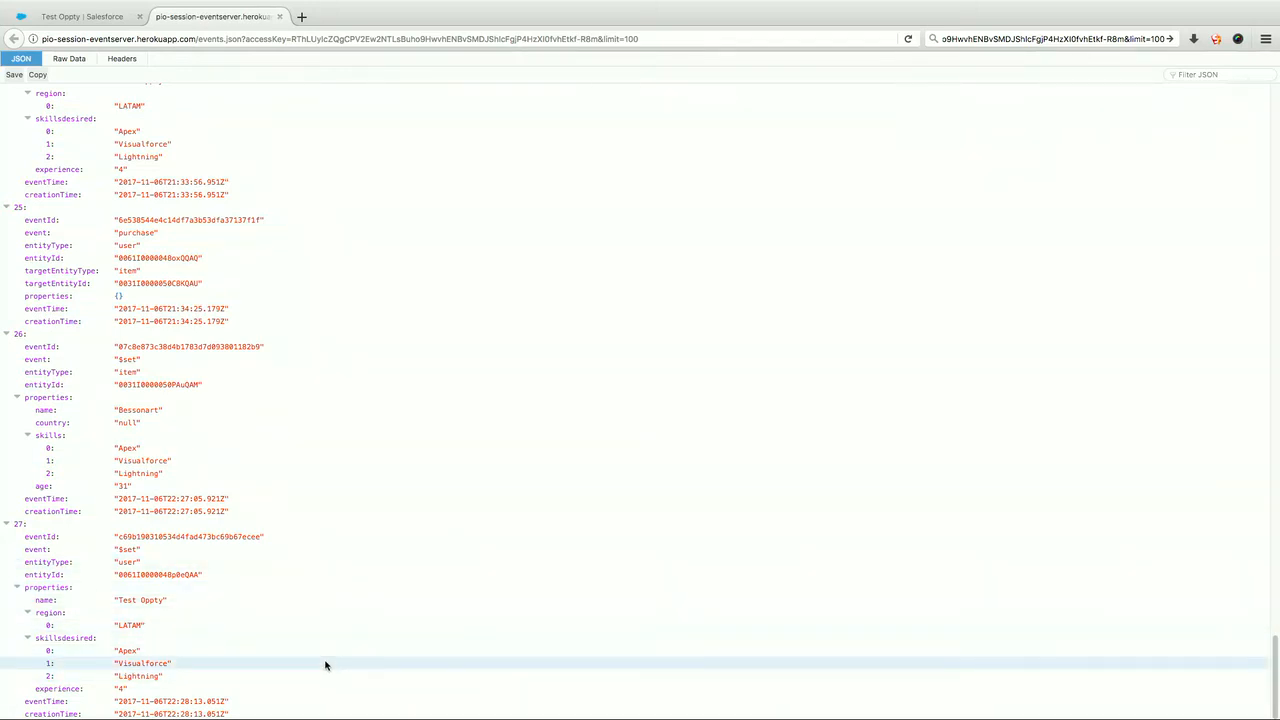
Back in Salesforce, save the first recommended contact as Test Oppty's primary contact and check the PredictionIO section of the opportunity's details.
{"action": "left_click", "coordinate": [107, 17]}
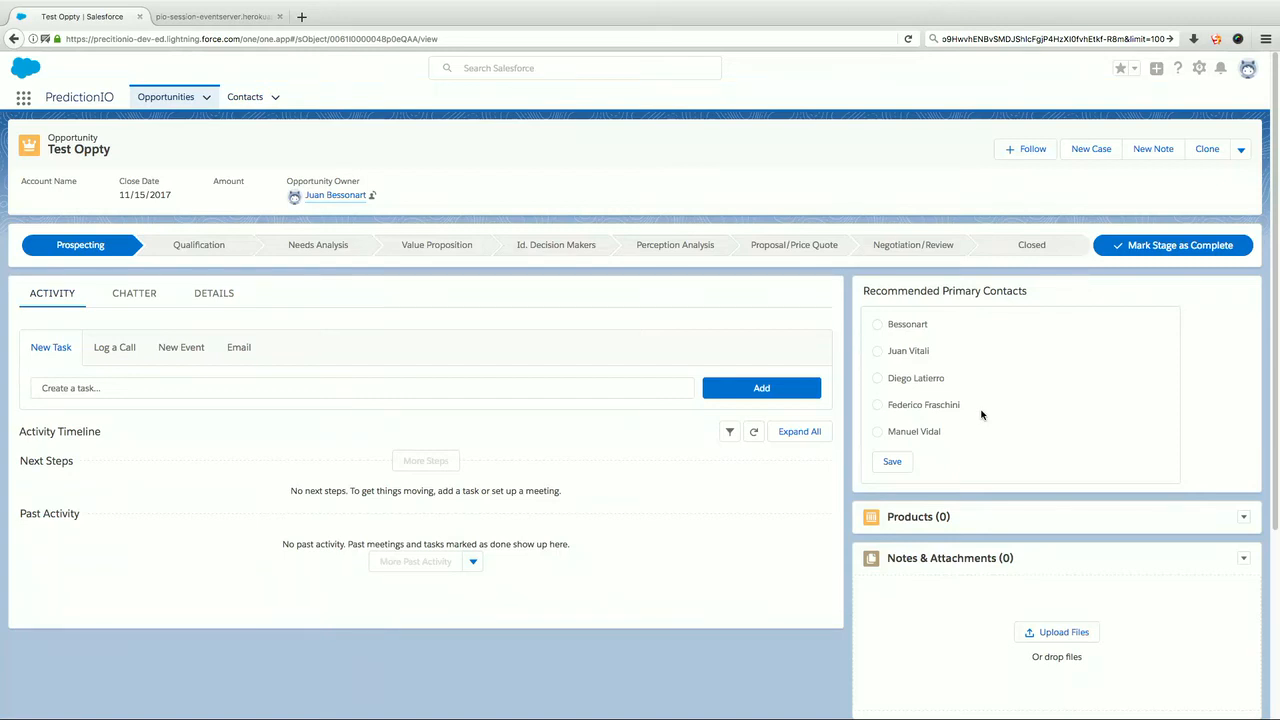
{"action": "left_click", "coordinate": [878, 325]}
{"action": "left_click", "coordinate": [892, 463]}
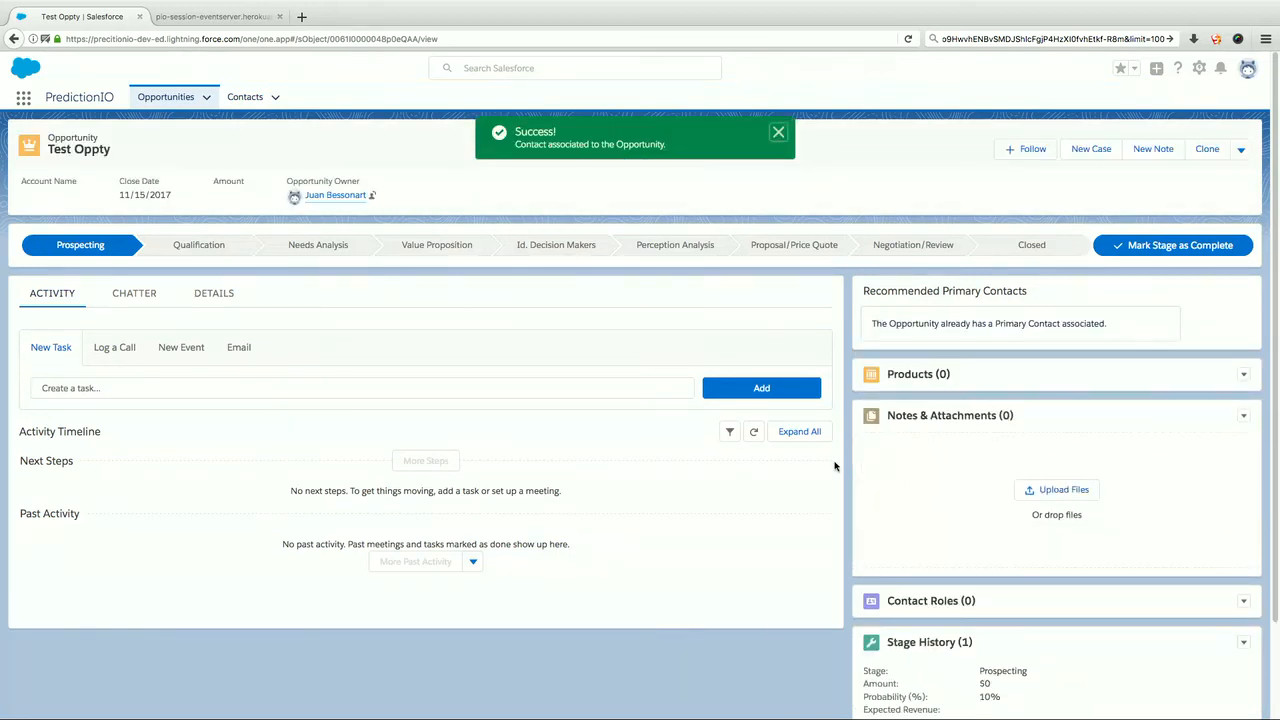
{"action": "left_click", "coordinate": [216, 294]}
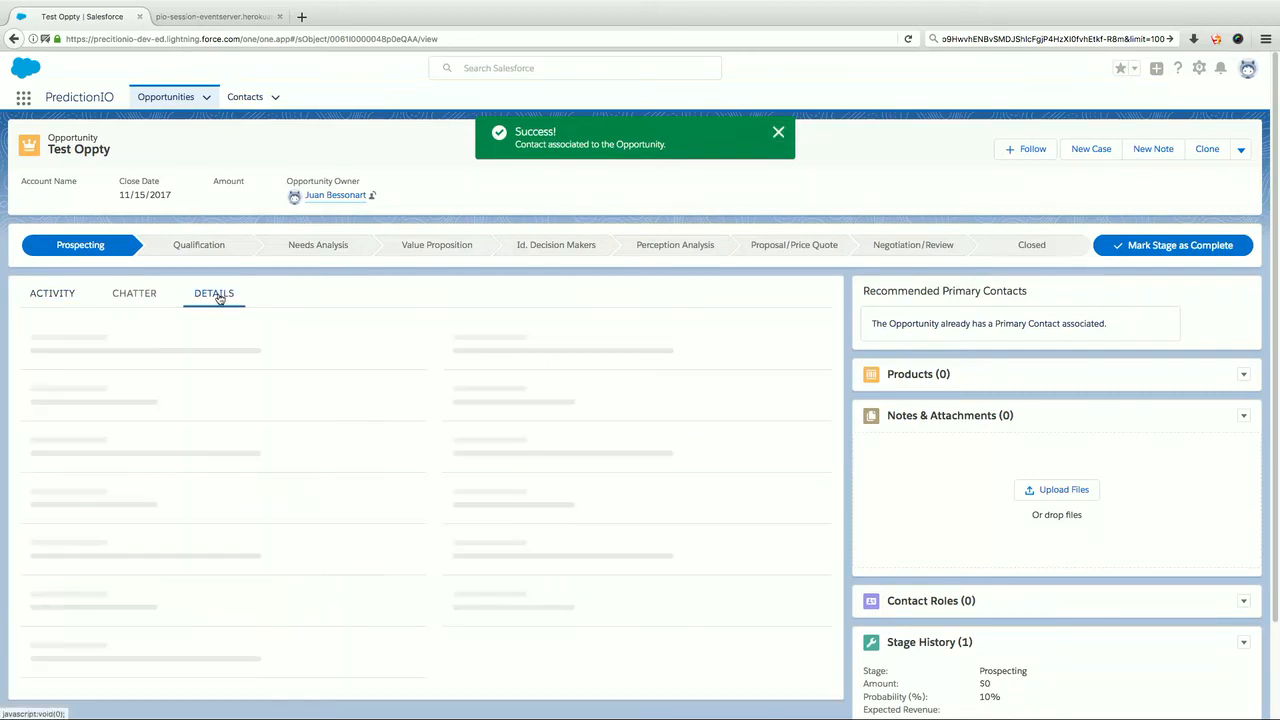
{"action": "scroll", "coordinate": [226, 457], "scroll_direction": "down", "scroll_amount": 4}
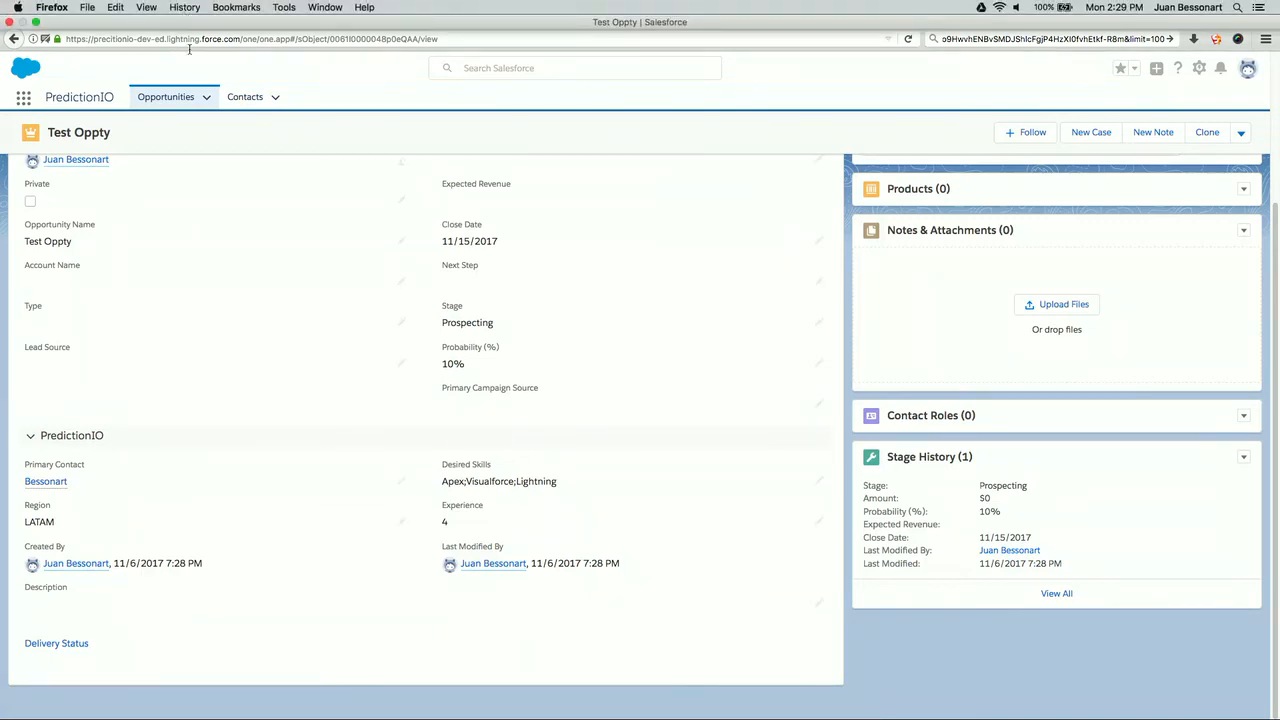
Return to the event server's JSON output, reload it and check the newest purchase event linking the opportunity to its primary contact.
{"action": "left_click", "coordinate": [238, 19]}
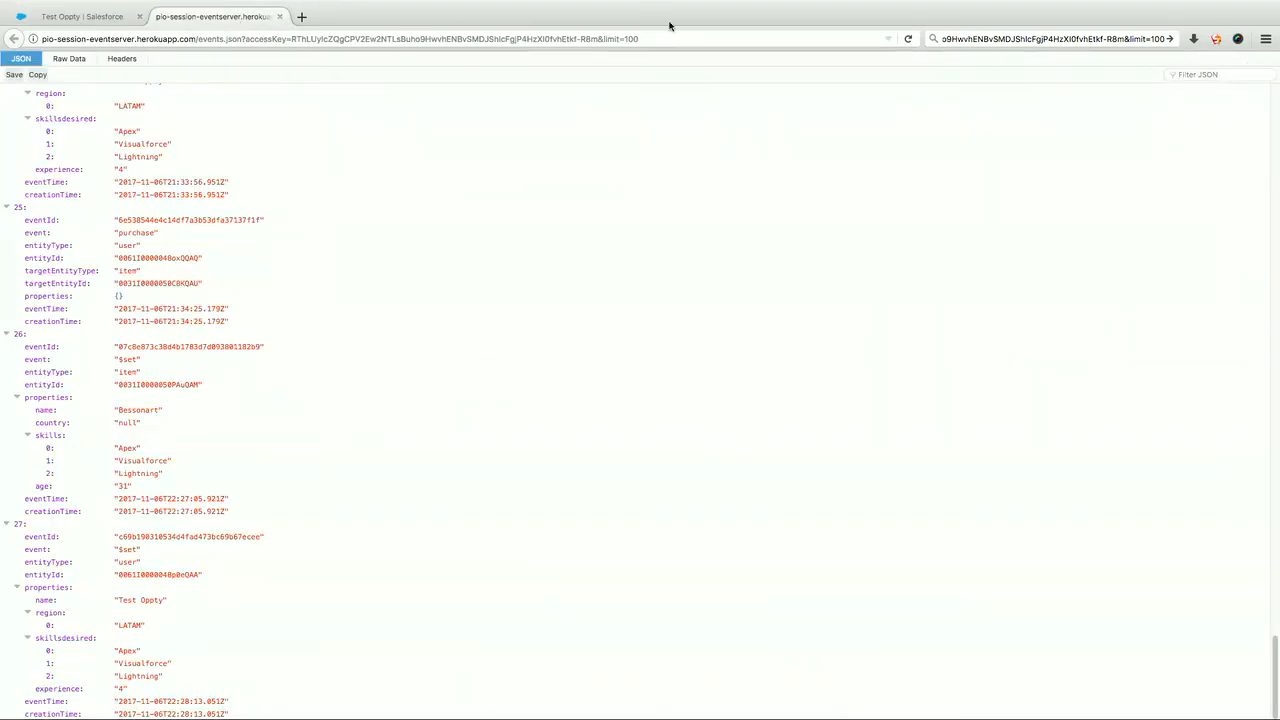
{"action": "left_click", "coordinate": [909, 38]}
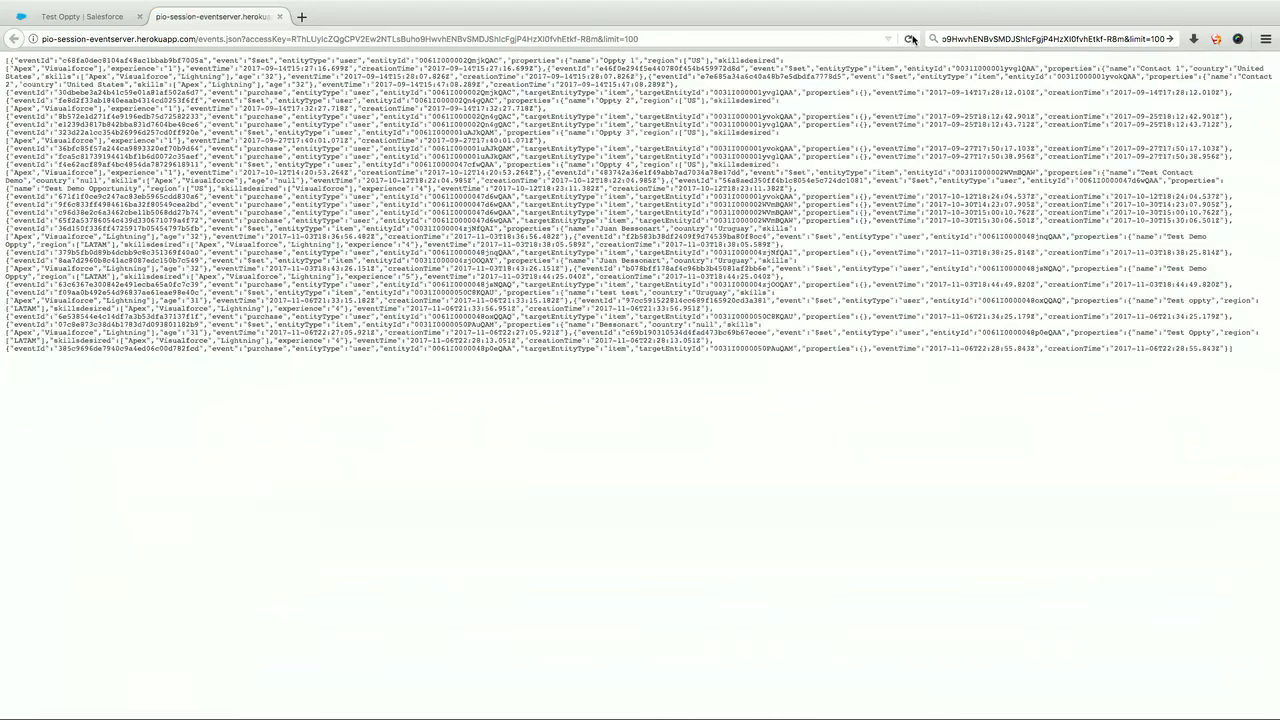
{"action": "scroll", "coordinate": [808, 280], "scroll_direction": "down", "scroll_amount": 3}
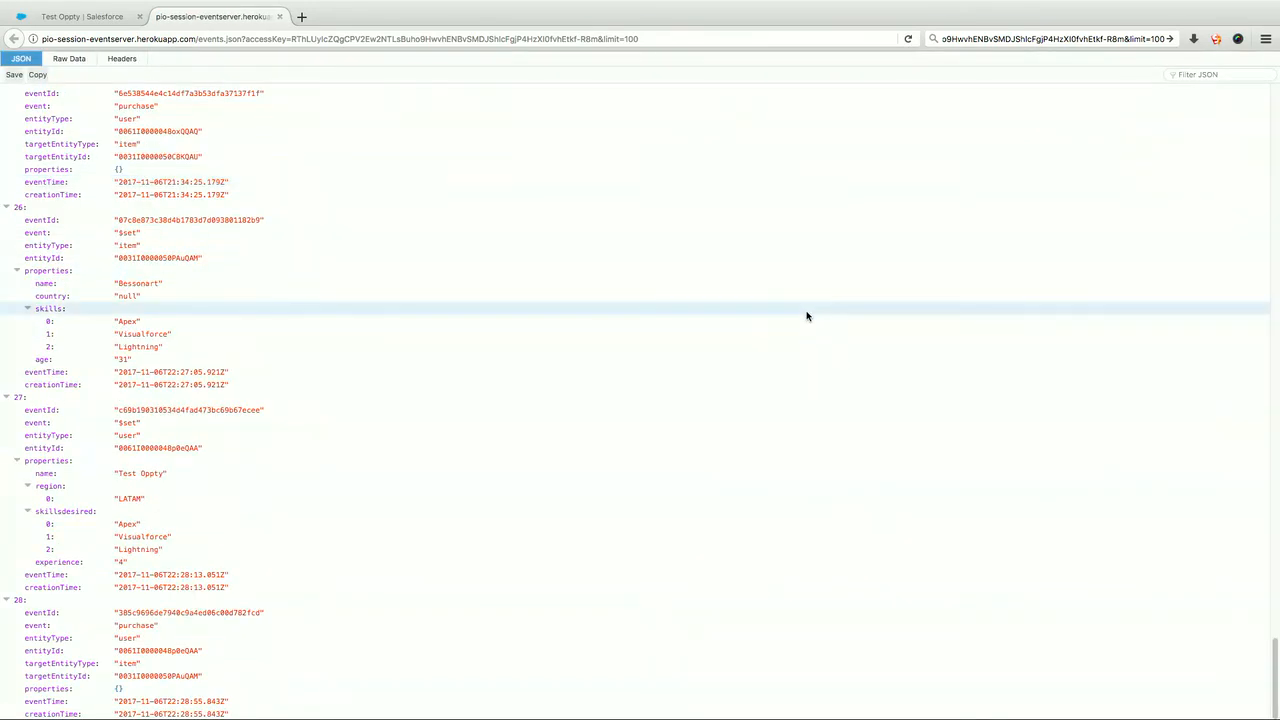